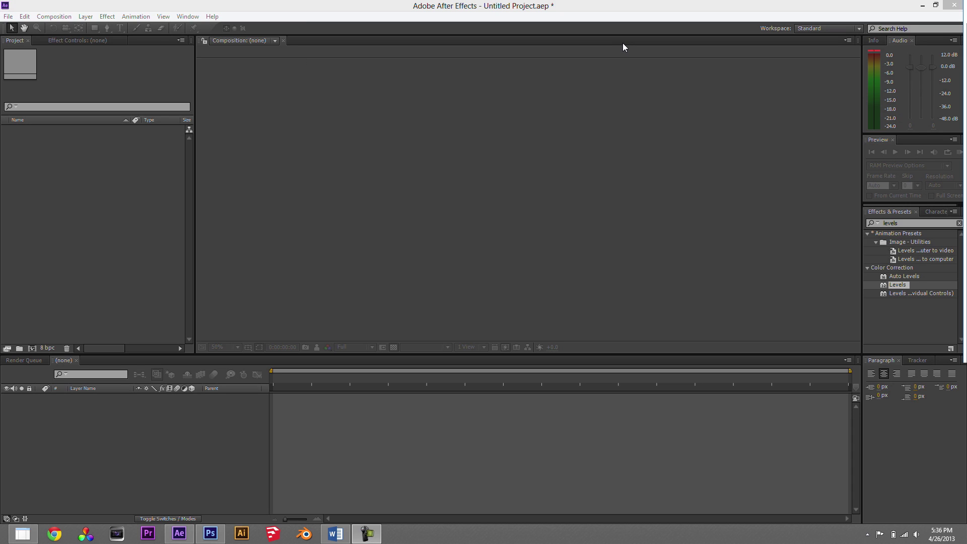
Create a 5-second HDTV 1080 29.97 composition and draw a large rectangle shape in the middle of the frame
{"action": "left_click", "coordinate": [32, 348]}
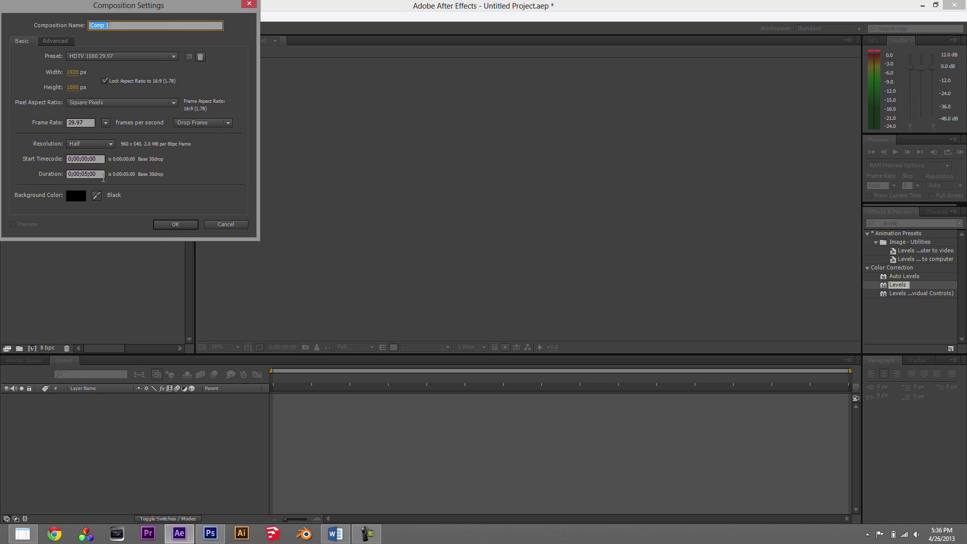
{"action": "left_click", "coordinate": [167, 225]}
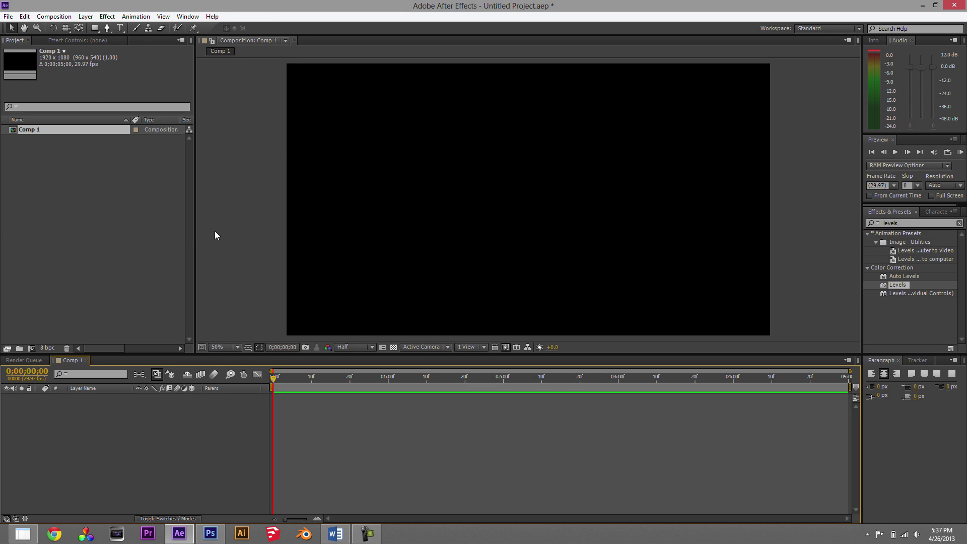
{"action": "left_click", "coordinate": [97, 30]}
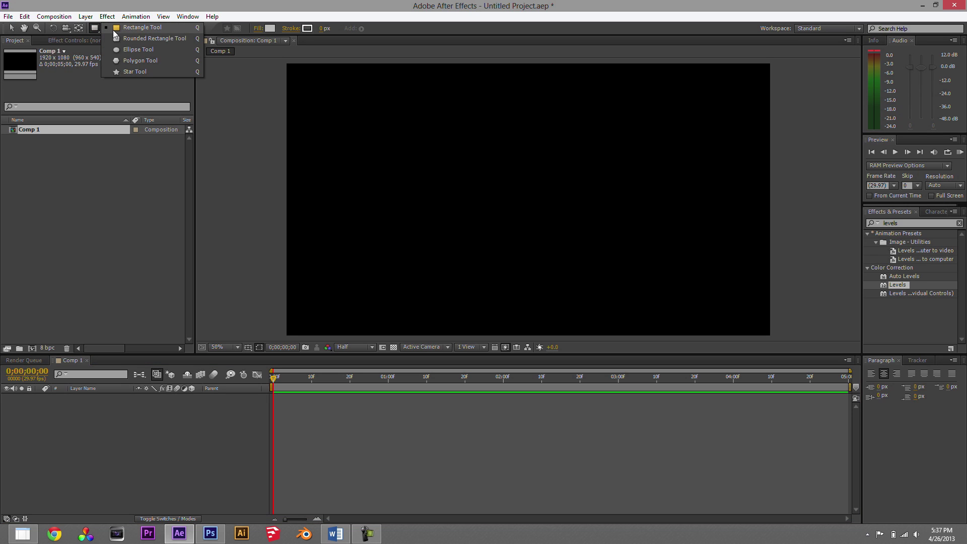
{"action": "left_click", "coordinate": [113, 29]}
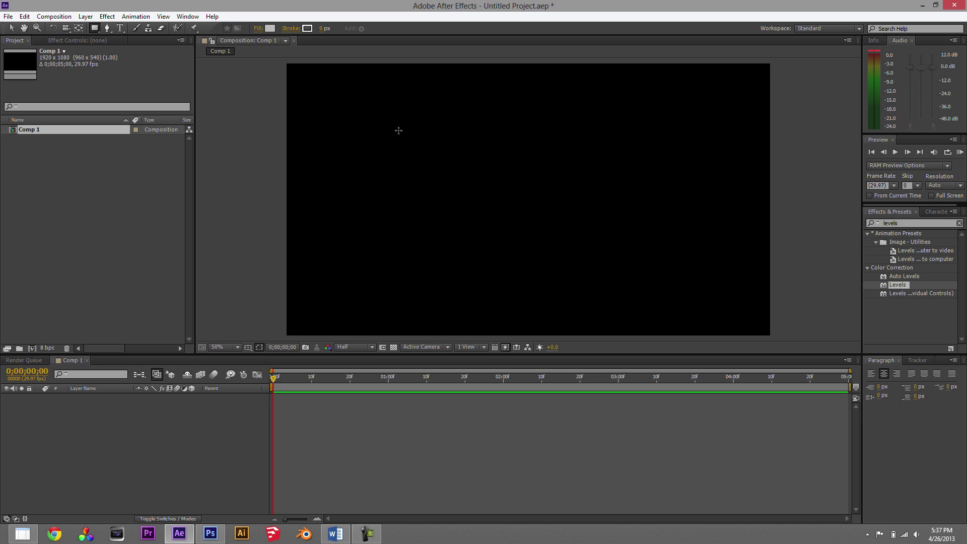
{"action": "left_click_drag", "start_coordinate": [397, 128], "coordinate": [677, 281]}
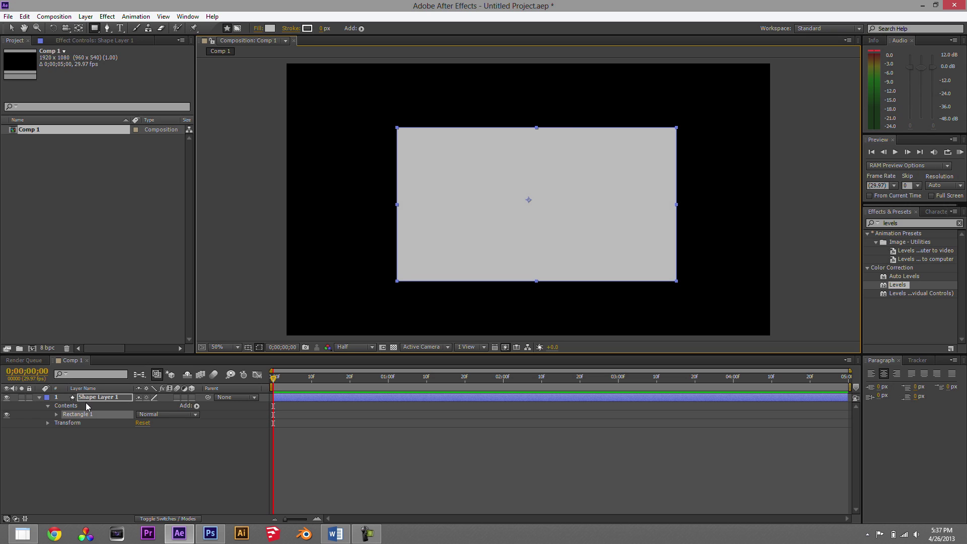
Give the rectangle a teal fill of 478D9F and a 32 px white stroke
{"action": "left_click", "coordinate": [270, 29]}
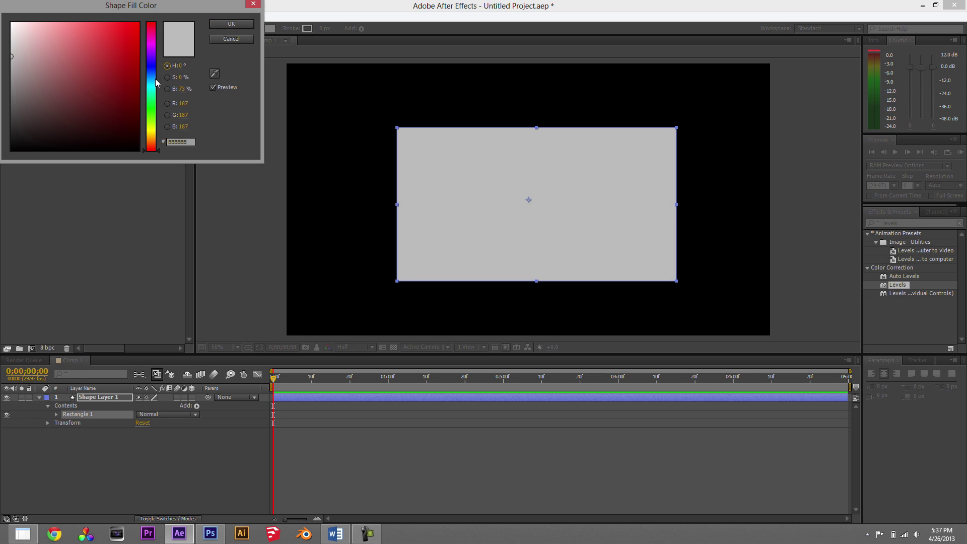
{"action": "left_click", "coordinate": [151, 82]}
{"action": "left_click", "coordinate": [82, 71]}
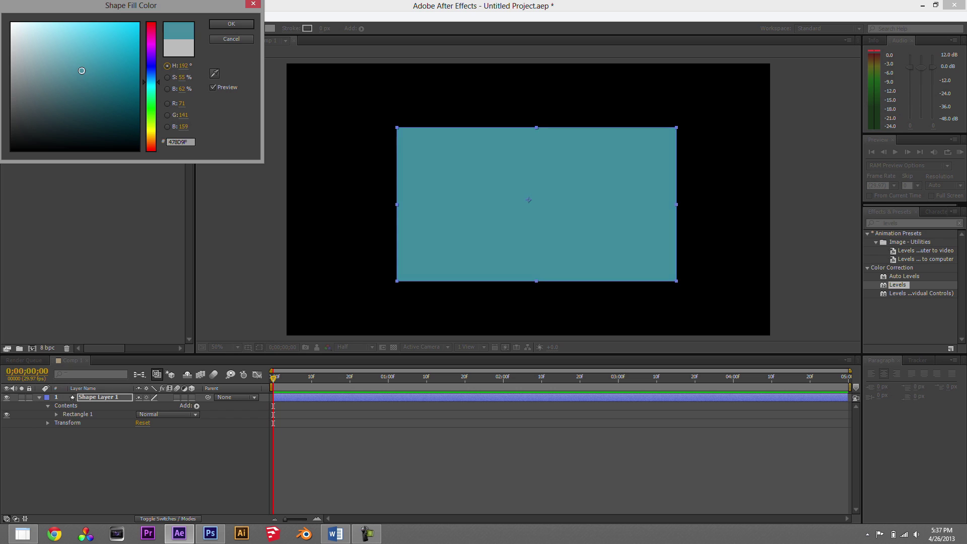
{"action": "left_click", "coordinate": [234, 23]}
{"action": "left_click_drag", "start_coordinate": [321, 29], "coordinate": [342, 33]}
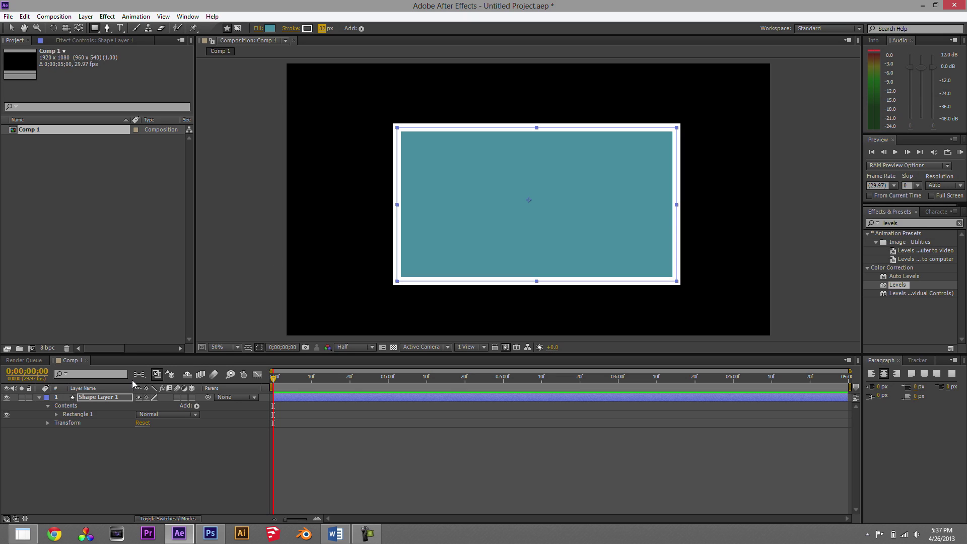
Review the contents of Shape Layer 1 and expand its Transform properties
{"action": "left_click", "coordinate": [40, 397]}
{"action": "left_click", "coordinate": [39, 397]}
{"action": "left_click", "coordinate": [40, 398]}
{"action": "left_click", "coordinate": [40, 397]}
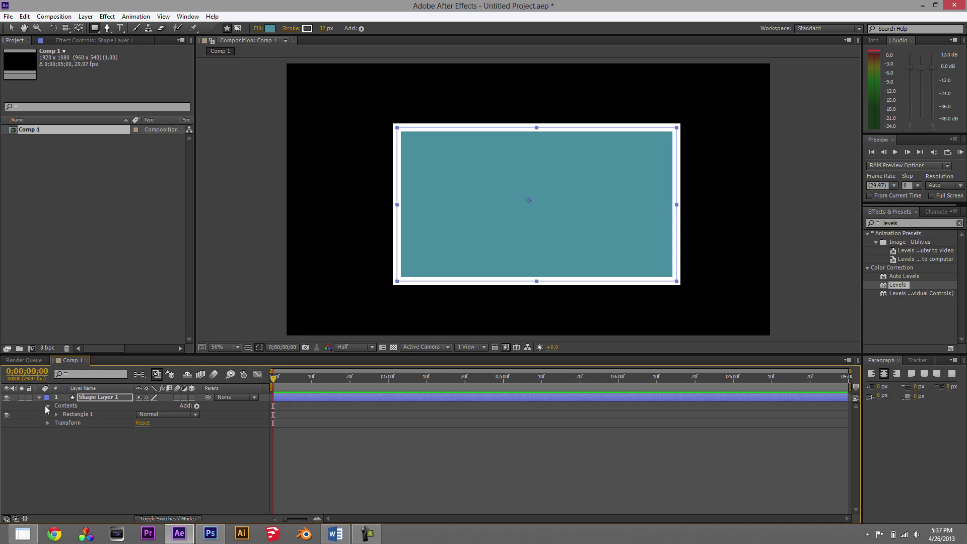
{"action": "left_click", "coordinate": [47, 406]}
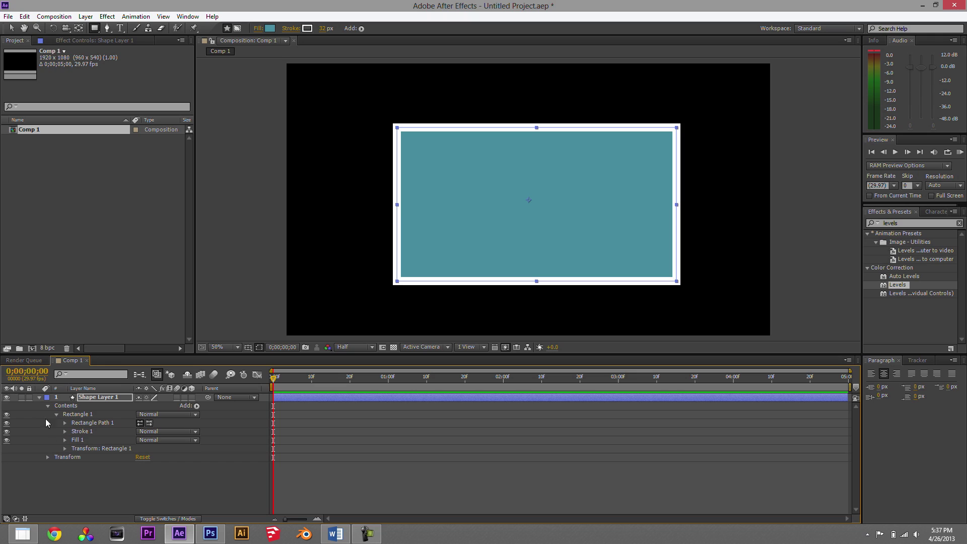
{"action": "left_click", "coordinate": [47, 405]}
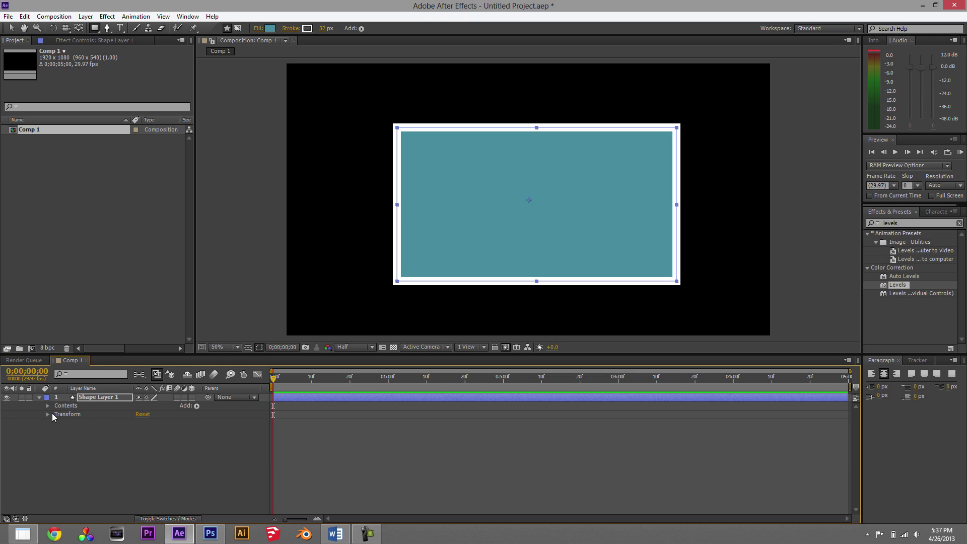
{"action": "left_click", "coordinate": [47, 413]}
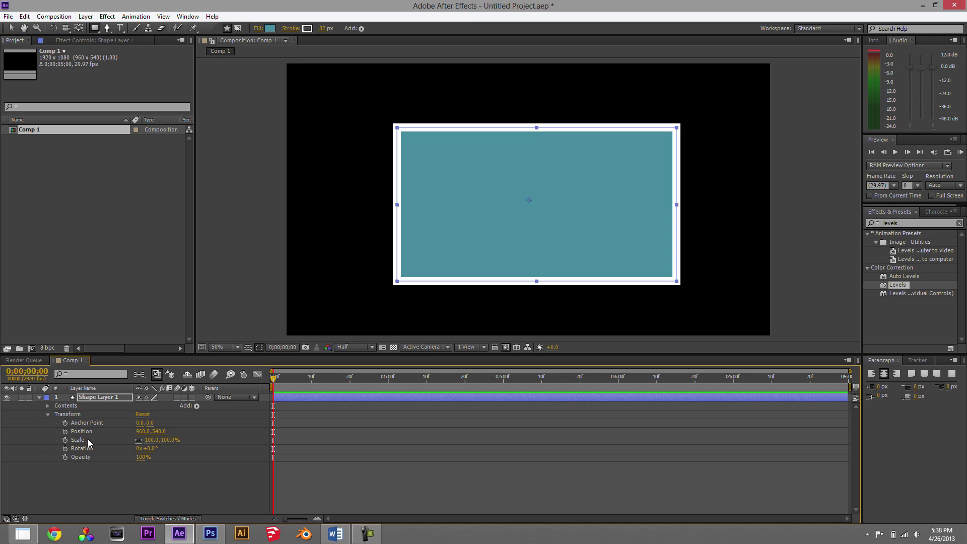
Try changing the shape layer's scale and undo the change
{"action": "left_click_drag", "start_coordinate": [154, 436], "coordinate": [145, 456]}
{"action": "key", "text": "ctrl+z"}
{"action": "key", "text": "XF86MonBrightnessUp"}
{"action": "key", "text": "XF86MonBrightnessUp"}
{"action": "key", "text": "XF86MonBrightnessUp"}
Narrow the rectangle to about 56.5% horizontal scale and move it to about 438, 522 in the left half of the frame
{"action": "key", "text": "v"}
{"action": "left_click", "coordinate": [654, 210]}
{"action": "left_click_drag", "start_coordinate": [564, 224], "coordinate": [495, 222]}
{"action": "left_click_drag", "start_coordinate": [606, 207], "coordinate": [534, 216]}
{"action": "left_click_drag", "start_coordinate": [520, 225], "coordinate": [461, 220]}
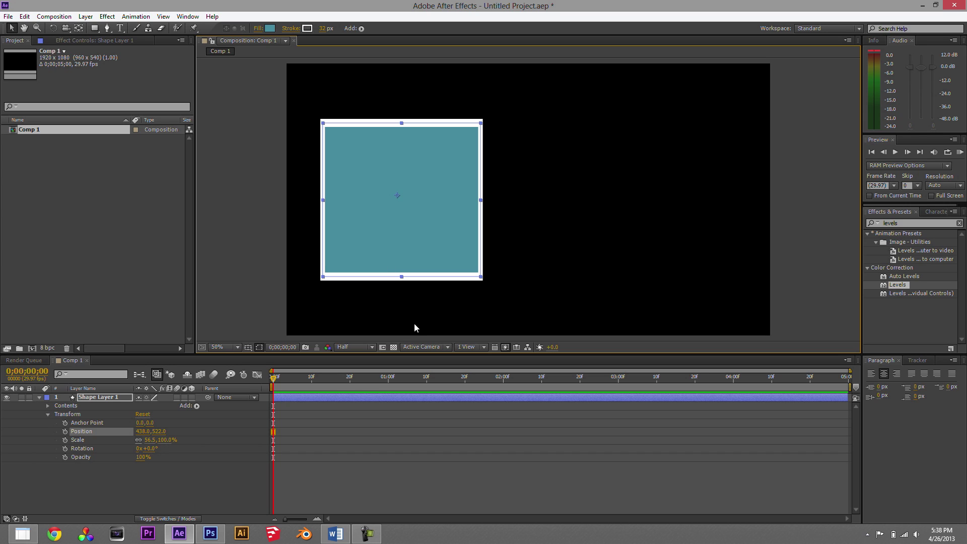
Animate the square's Position from its start at frame 0 to about 1334, 522 at frame 19
{"action": "left_click", "coordinate": [66, 431]}
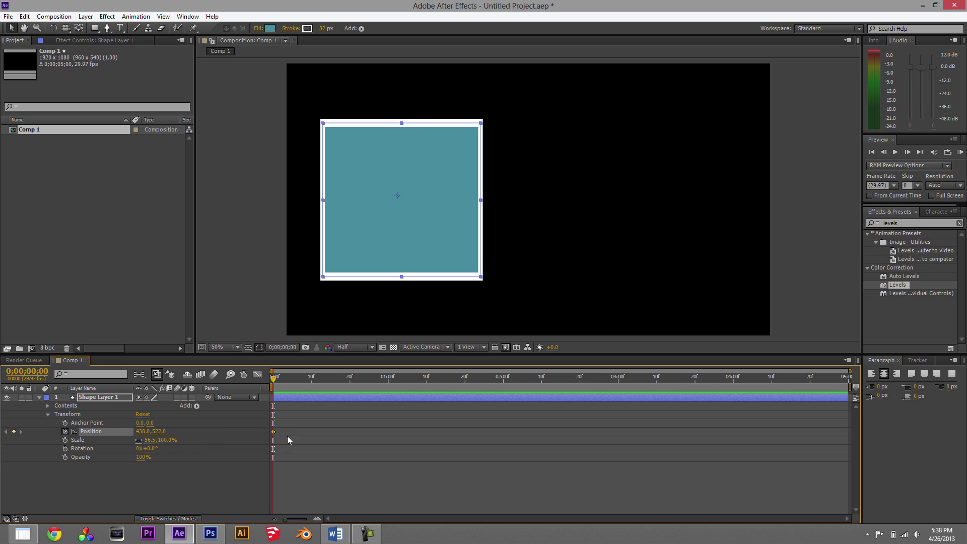
{"action": "left_click_drag", "start_coordinate": [273, 377], "coordinate": [287, 380]}
{"action": "left_click", "coordinate": [276, 379]}
{"action": "left_click_drag", "start_coordinate": [276, 383], "coordinate": [272, 383]}
{"action": "left_click_drag", "start_coordinate": [274, 376], "coordinate": [346, 365]}
{"action": "left_click_drag", "start_coordinate": [367, 208], "coordinate": [592, 223]}
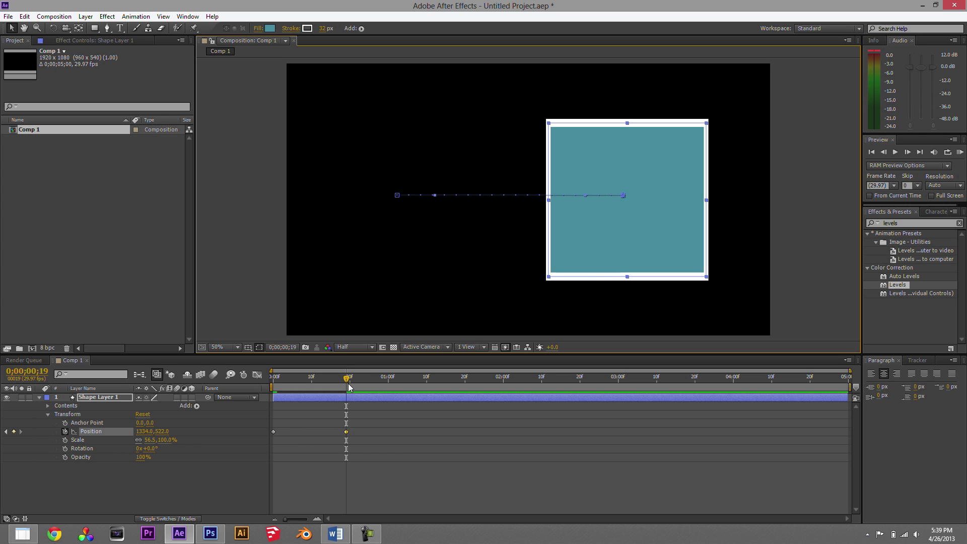
Try moving the square upward midway through the animation and undo it
{"action": "left_click_drag", "start_coordinate": [347, 380], "coordinate": [314, 388]}
{"action": "left_click_drag", "start_coordinate": [476, 243], "coordinate": [475, 191]}
{"action": "left_click_drag", "start_coordinate": [309, 381], "coordinate": [273, 384]}
{"action": "key", "text": "ctrl+z"}
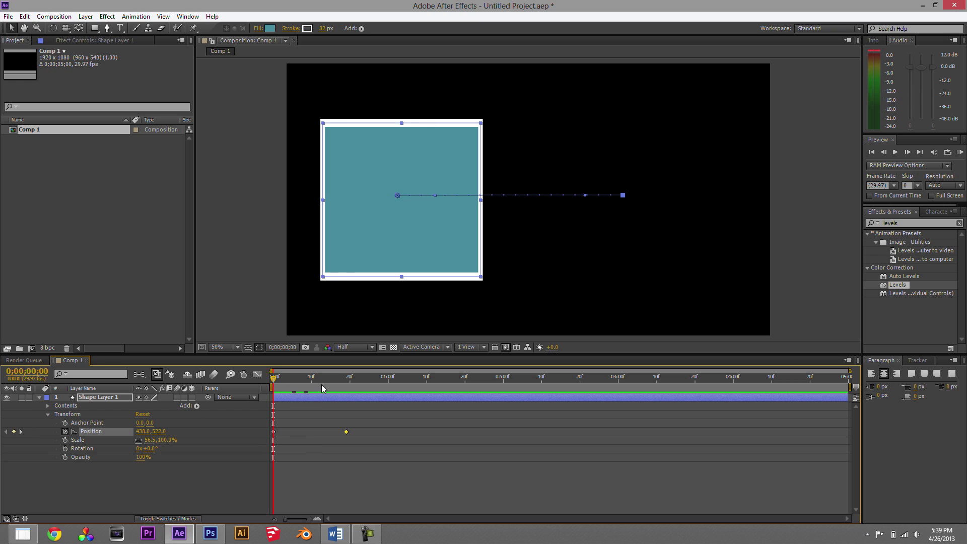
Shorten the work area to end at about frame 26 and preview the animation
{"action": "left_click_drag", "start_coordinate": [351, 379], "coordinate": [273, 381]}
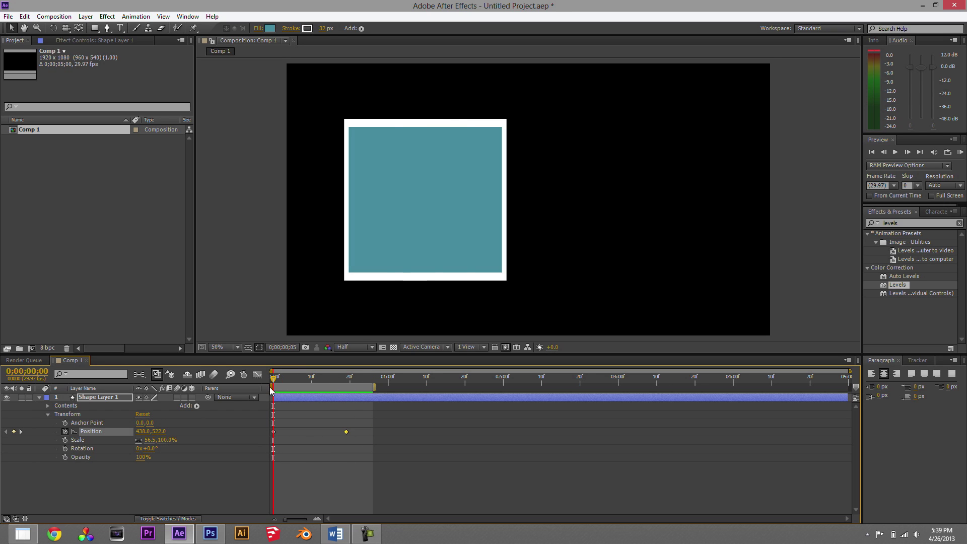
{"action": "key", "text": "space"}
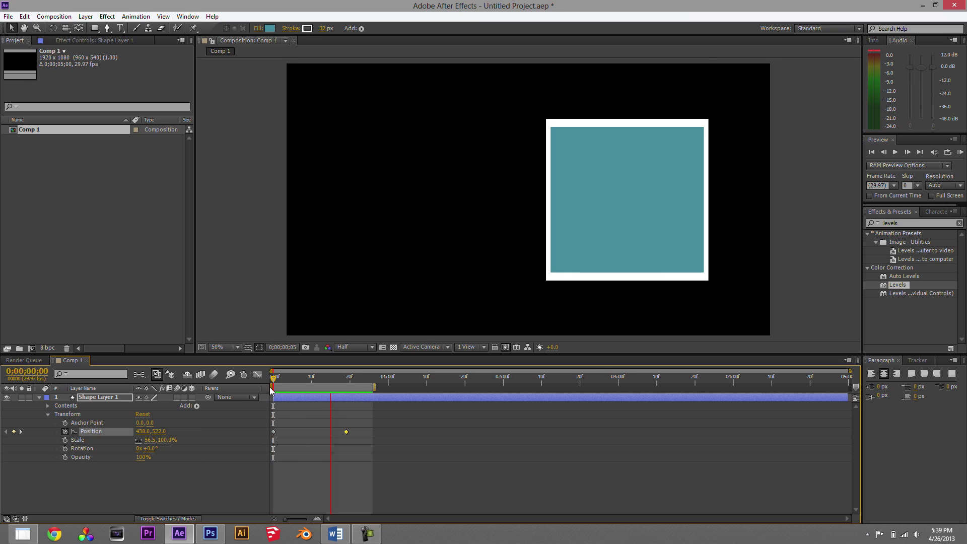
{"action": "key", "text": "space"}
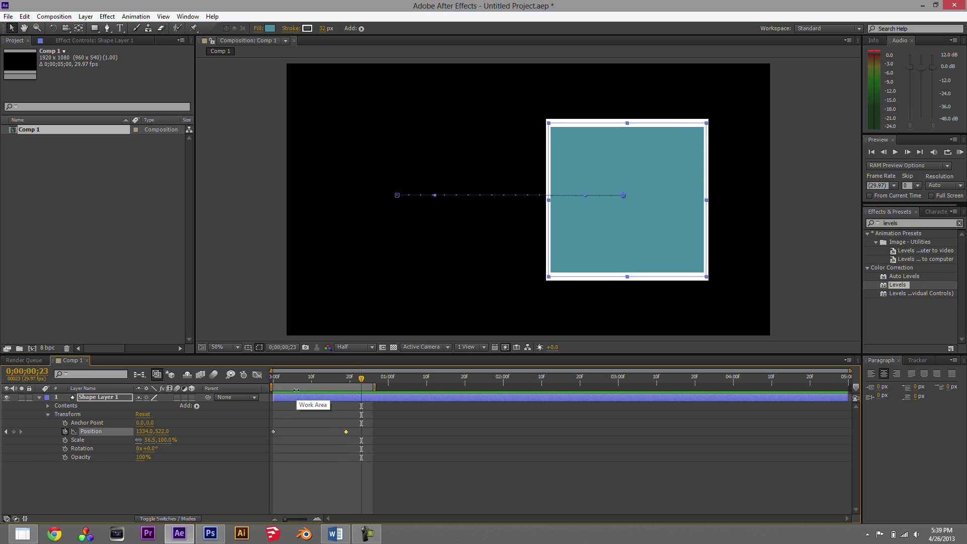
Enable motion blur for both the composition and Shape Layer 1, and preview the result
{"action": "left_click", "coordinate": [214, 376]}
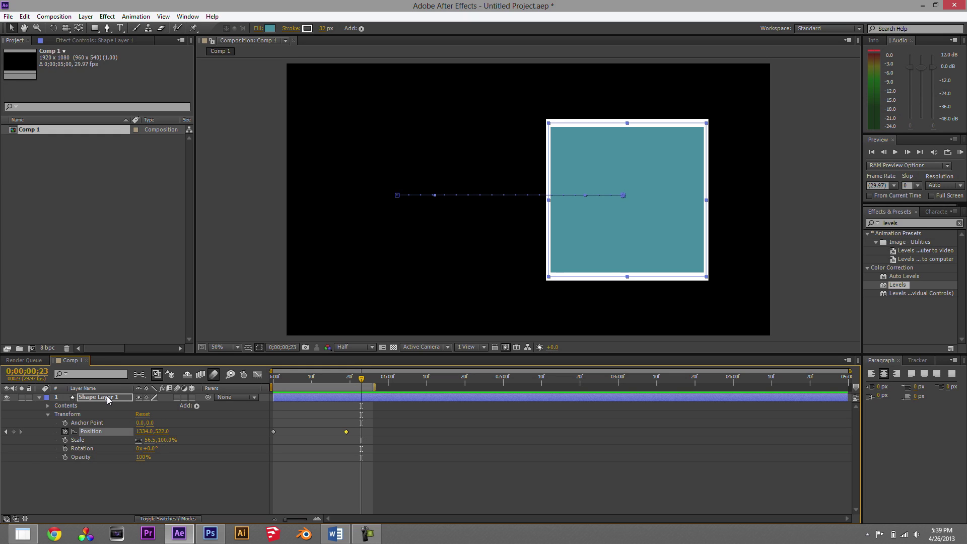
{"action": "left_click", "coordinate": [177, 397]}
{"action": "left_click", "coordinate": [213, 375]}
{"action": "key", "text": "KP_0"}
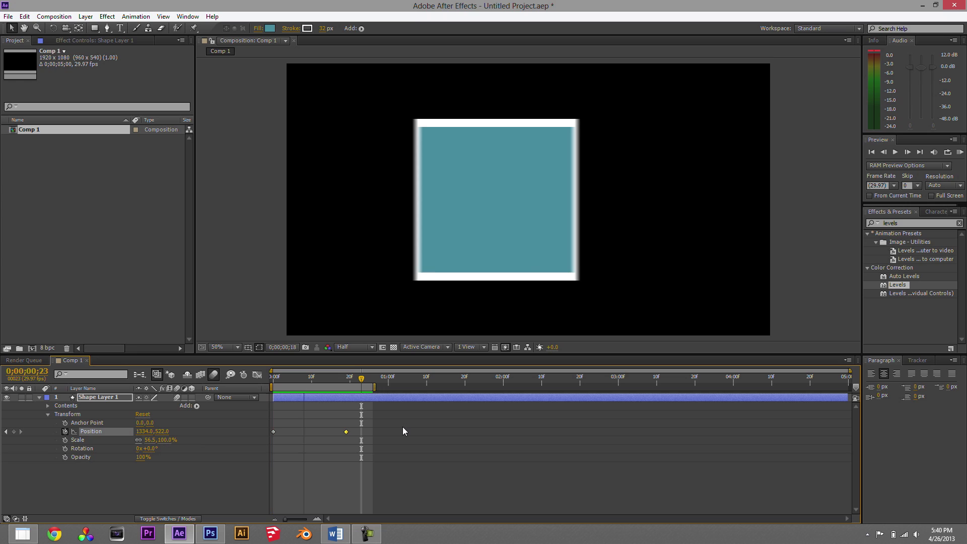
Compare the moving square at frame 6 with the composition's motion blur off and on
{"action": "left_click", "coordinate": [294, 383]}
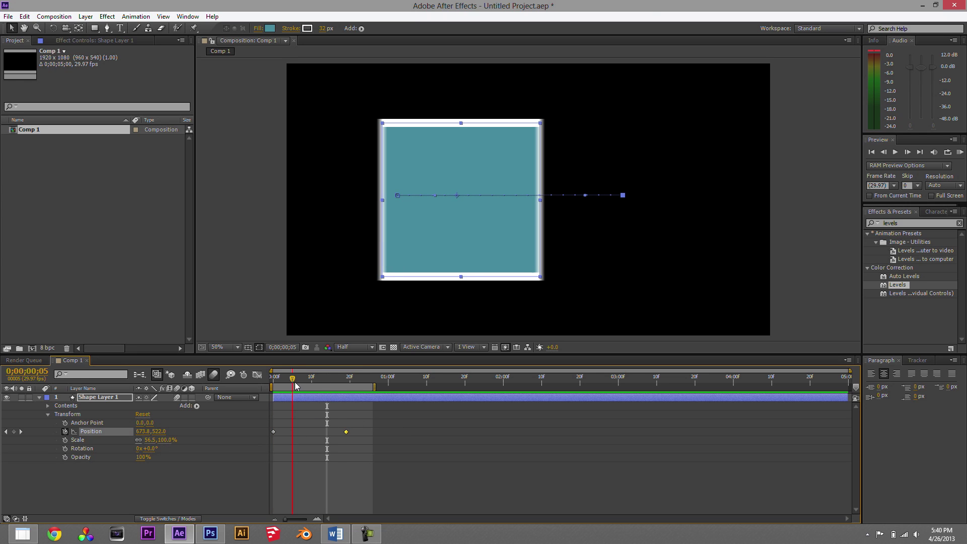
{"action": "left_click", "coordinate": [215, 377]}
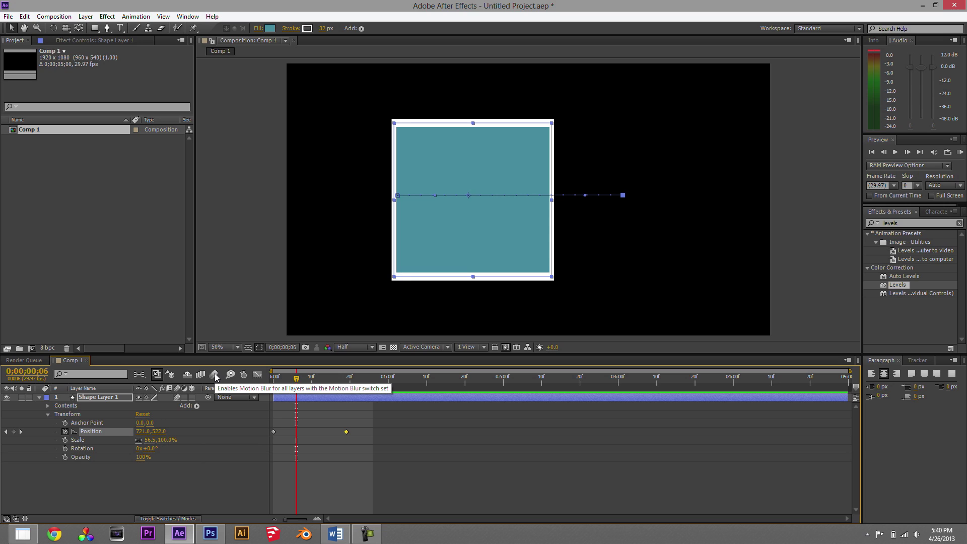
{"action": "left_click", "coordinate": [215, 377]}
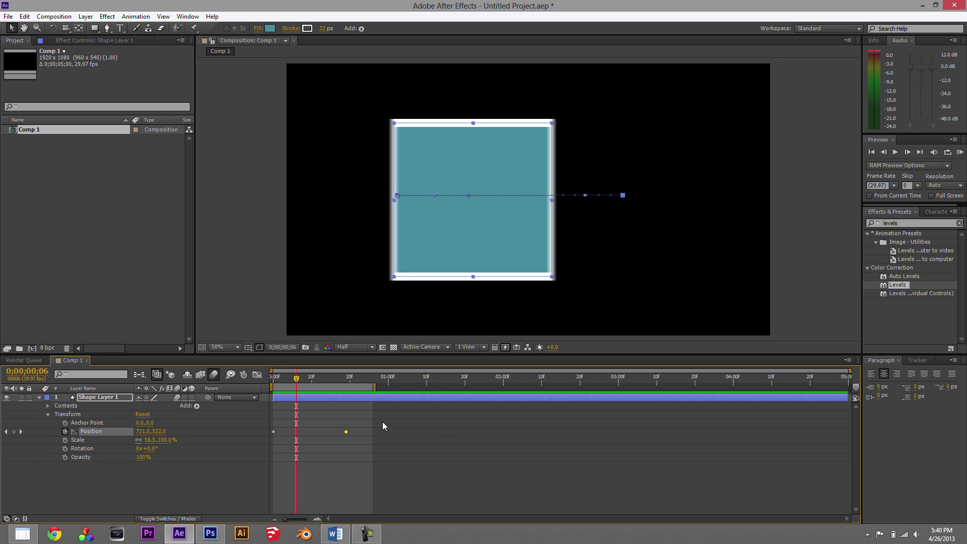
Move the second Position keyframe to about frame 11 and preview the faster motion in a shortened work area
{"action": "left_click_drag", "start_coordinate": [347, 432], "coordinate": [316, 432]}
{"action": "mouse_move", "coordinate": [296, 384]}
{"action": "left_mouse_down"}
{"action": "mouse_move", "coordinate": [278, 380]}
{"action": "mouse_move", "coordinate": [306, 383]}
{"action": "mouse_move", "coordinate": [285, 382]}
{"action": "left_mouse_up"}
{"action": "left_click_drag", "start_coordinate": [376, 387], "coordinate": [320, 387]}
{"action": "left_click", "coordinate": [280, 388]}
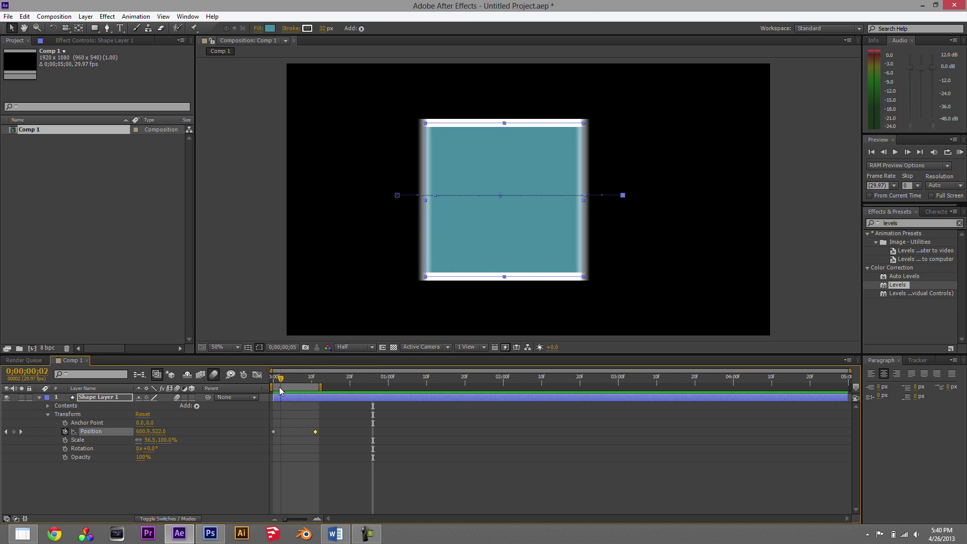
{"action": "key", "text": "KP_0"}
{"action": "key", "text": "space"}
Extend the work area to about frame 24 and move the second Position keyframe to about frame 17
{"action": "left_click_drag", "start_coordinate": [321, 387], "coordinate": [364, 383]}
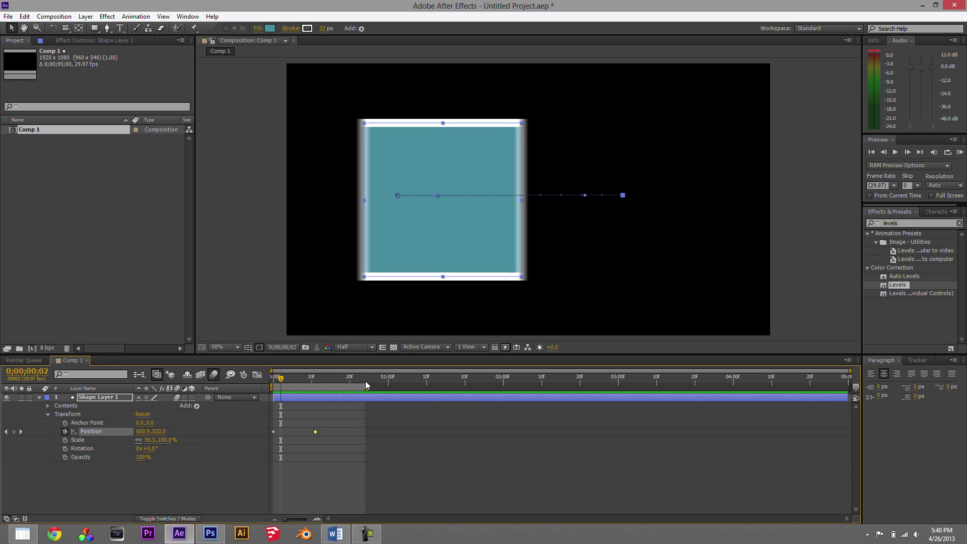
{"action": "key", "text": "KP_0"}
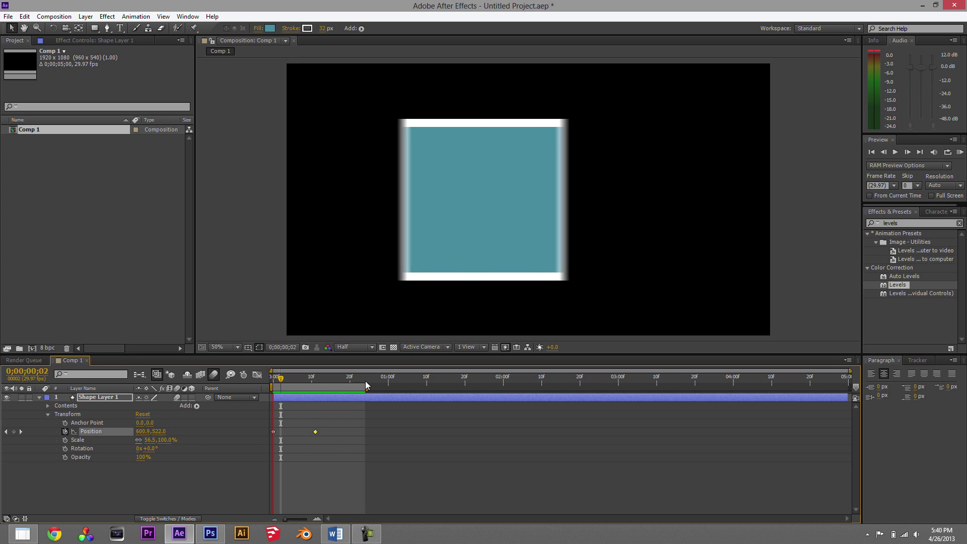
{"action": "left_click", "coordinate": [364, 380]}
{"action": "left_click_drag", "start_coordinate": [314, 432], "coordinate": [340, 433]}
{"action": "left_click", "coordinate": [343, 433]}
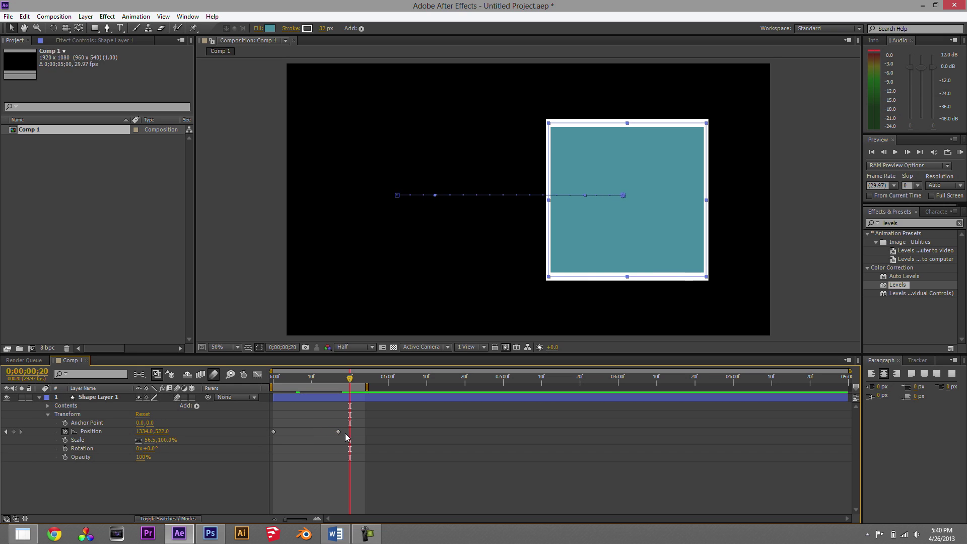
Apply Easy Ease to both Position keyframes and preview the animation
{"action": "left_click_drag", "start_coordinate": [346, 440], "coordinate": [263, 427]}
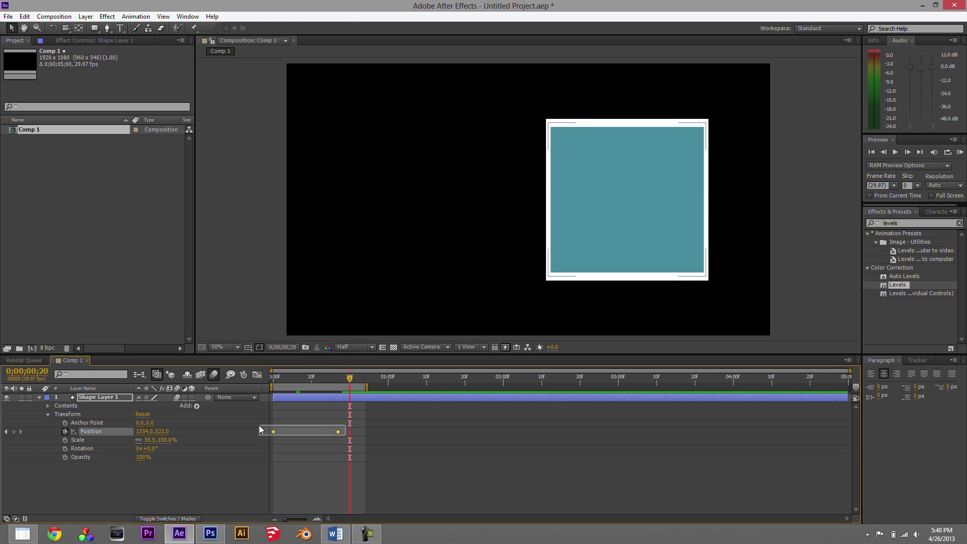
{"action": "right_click", "coordinate": [338, 432]}
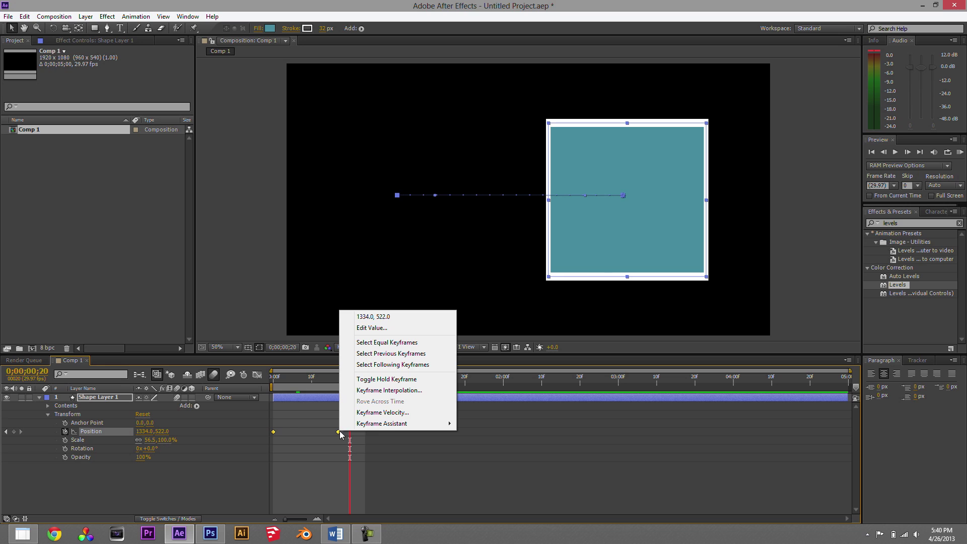
{"action": "mouse_move", "coordinate": [391, 427]}
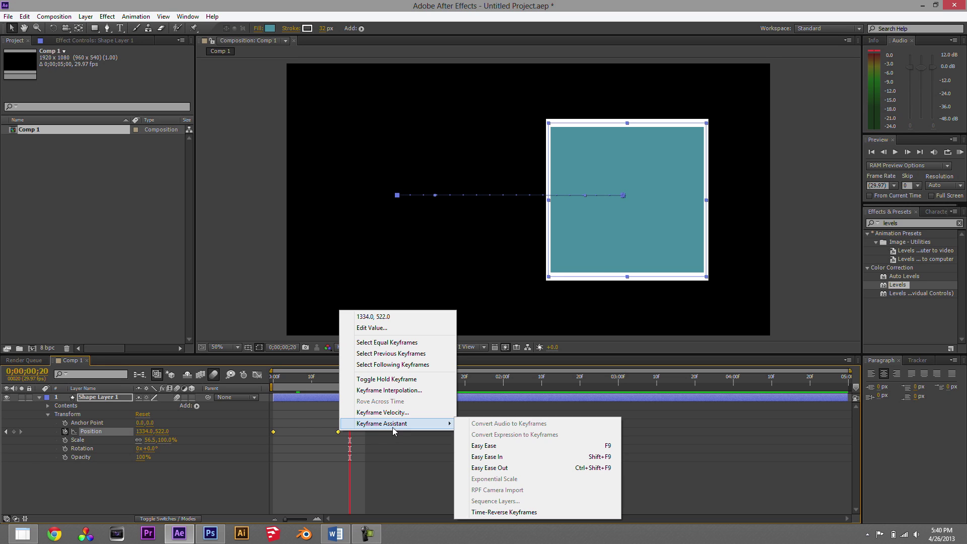
{"action": "left_click", "coordinate": [505, 445]}
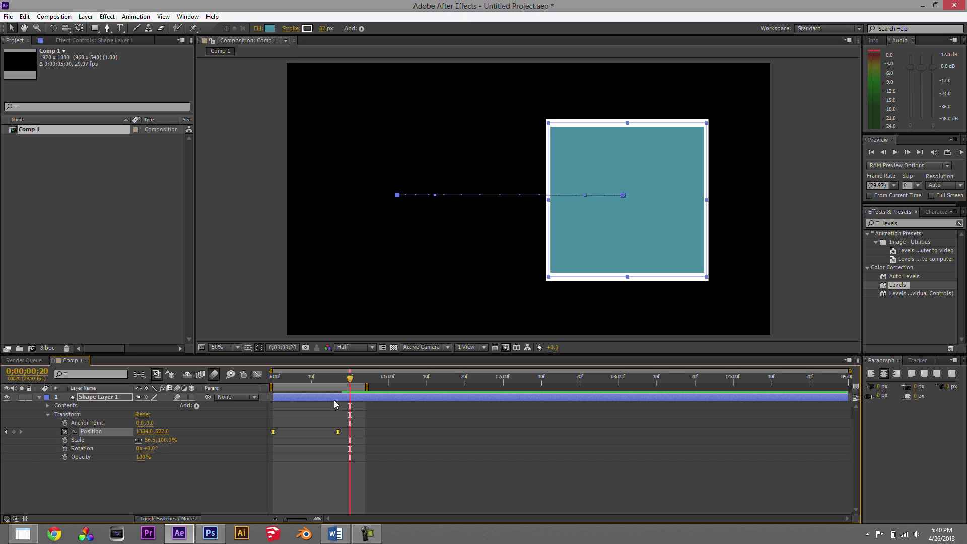
{"action": "key", "text": "KP_0"}
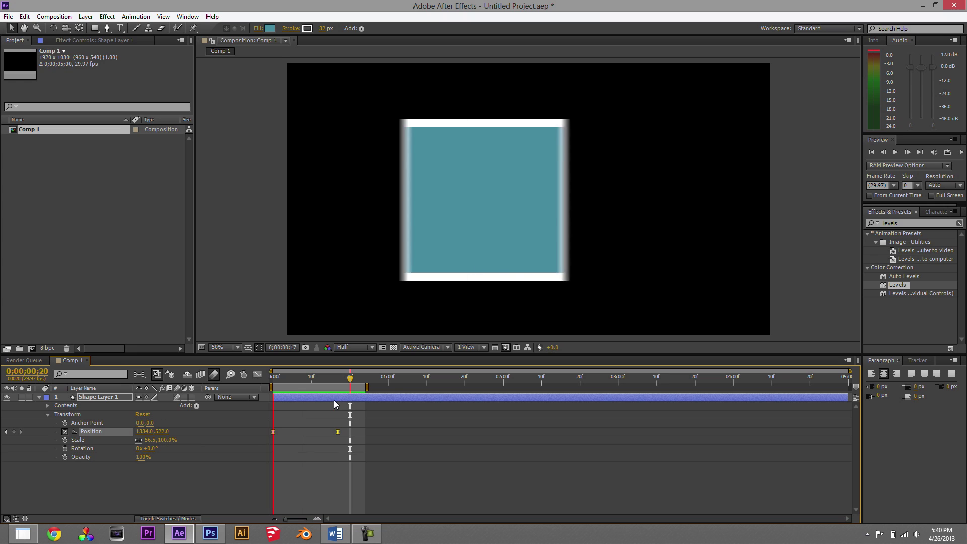
Reshape the Position speed curve in the Graph Editor for a fast start and slow finish, and preview the motion
{"action": "left_click", "coordinate": [346, 437]}
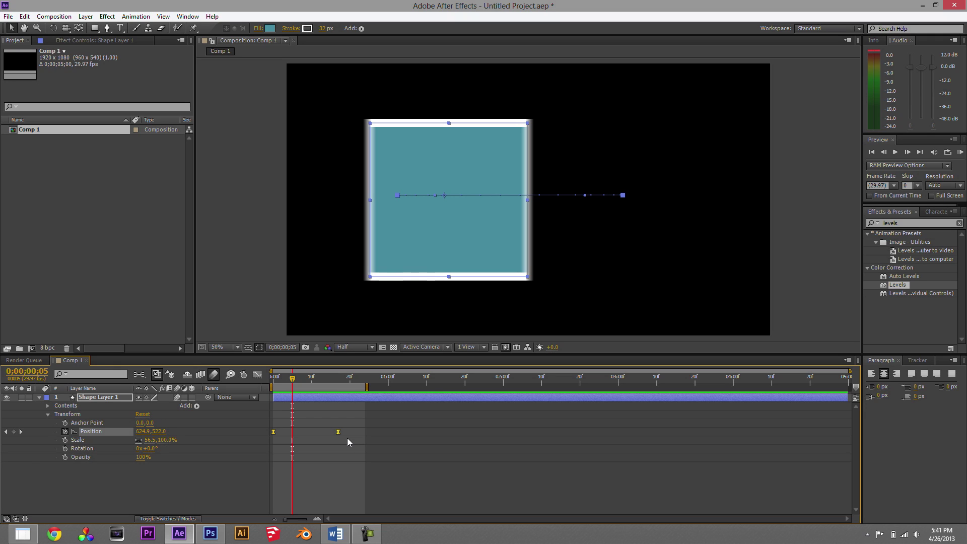
{"action": "left_click_drag", "start_coordinate": [353, 442], "coordinate": [265, 418]}
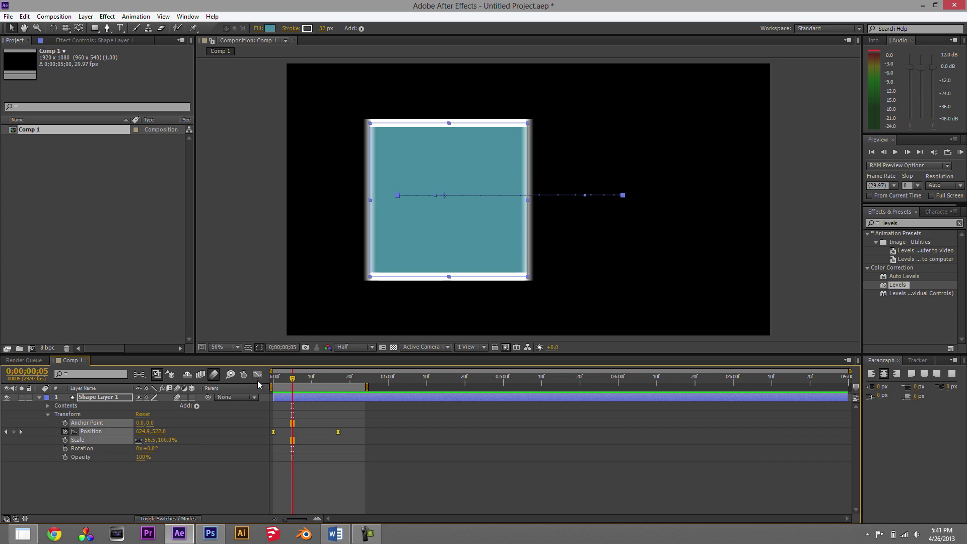
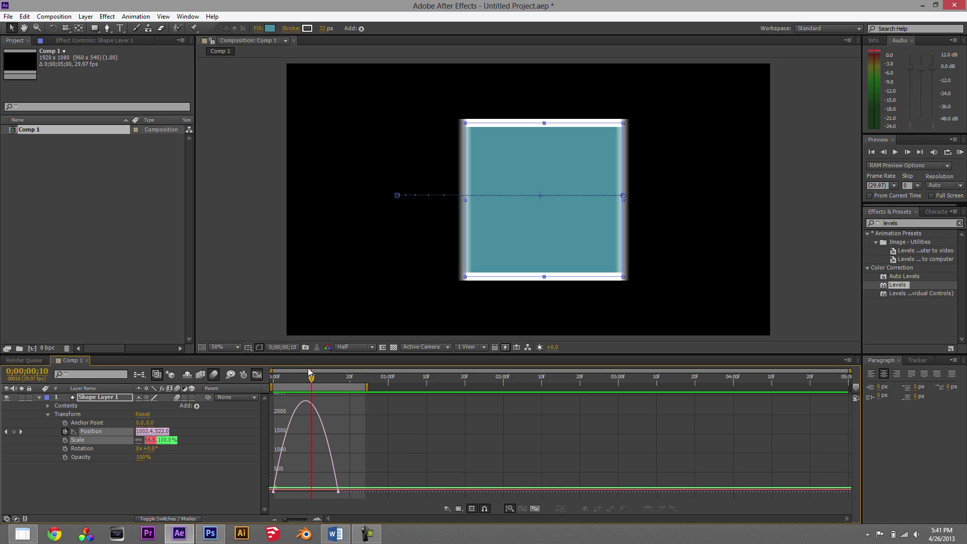
{"action": "left_click", "coordinate": [272, 491]}
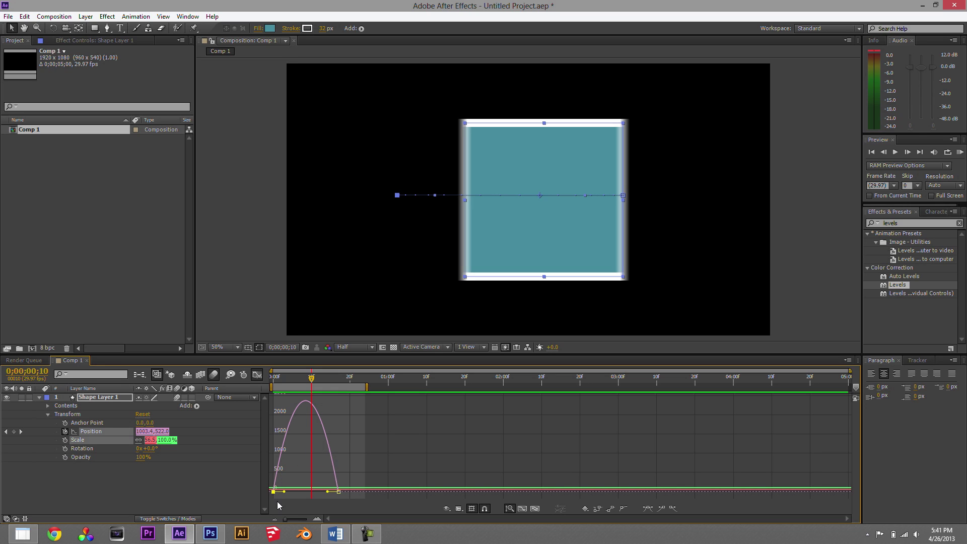
{"action": "left_click_drag", "start_coordinate": [285, 495], "coordinate": [306, 491]}
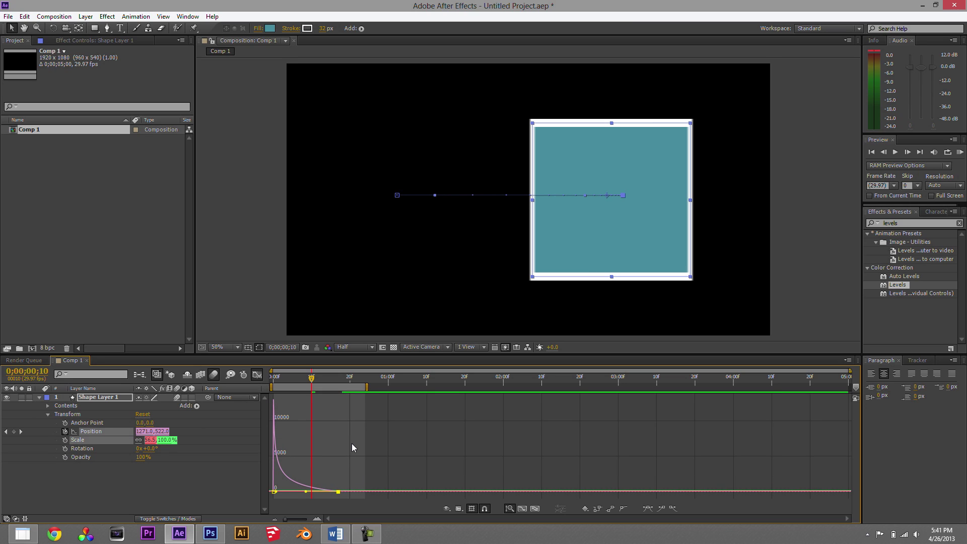
{"action": "key", "text": "space"}
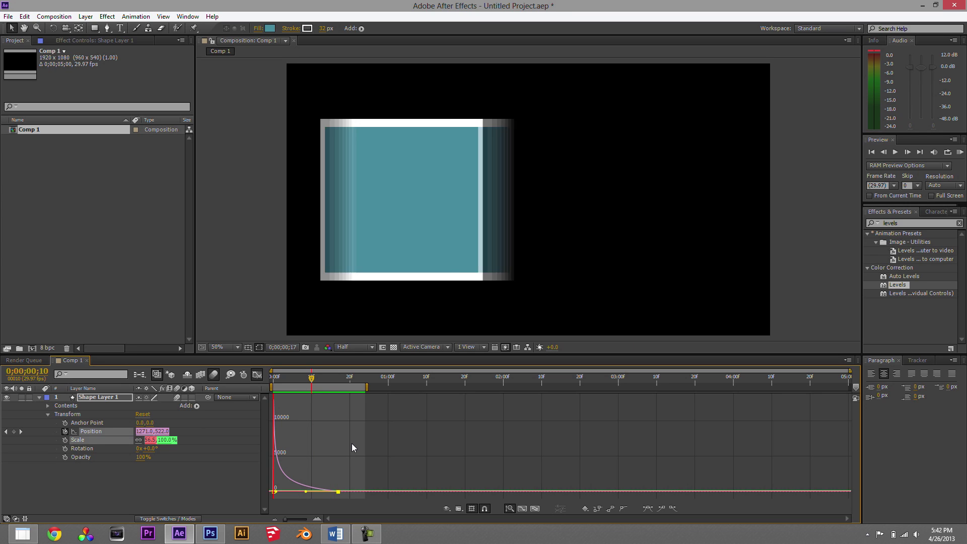
{"action": "key", "text": "space"}
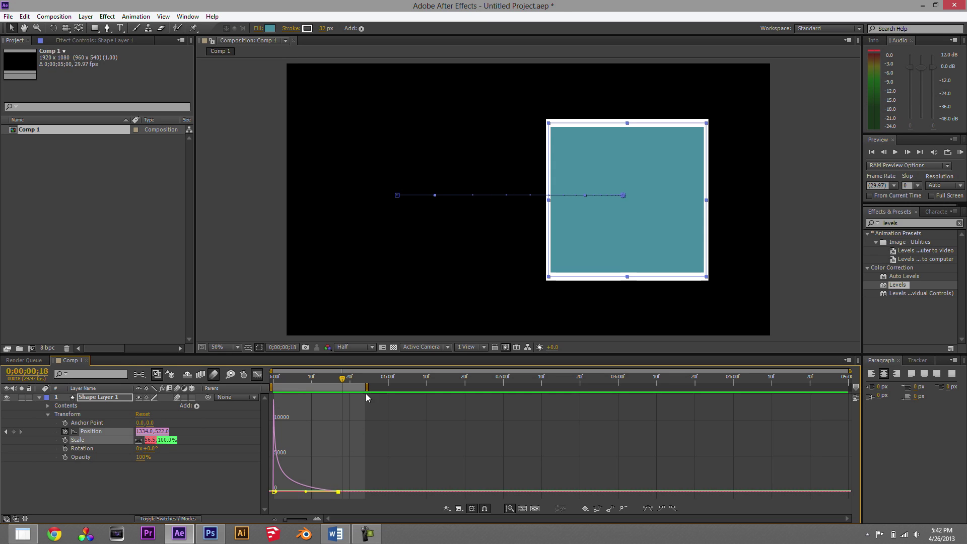
Extend the work area to about 1;25, move the second Position keyframe to about 1;03 and preview the longer motion
{"action": "left_click_drag", "start_coordinate": [389, 387], "coordinate": [485, 387]}
{"action": "left_click_drag", "start_coordinate": [338, 491], "coordinate": [397, 494]}
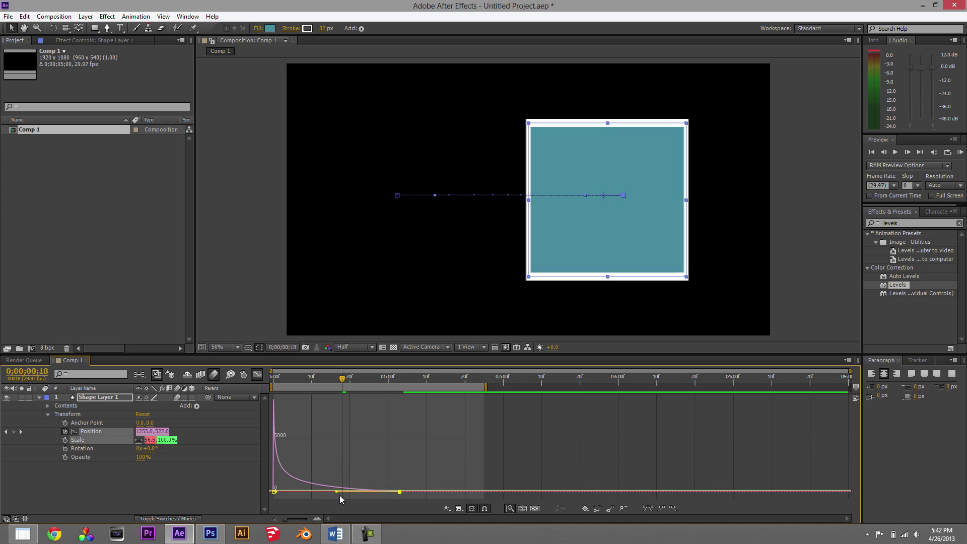
{"action": "key", "text": "KP_0"}
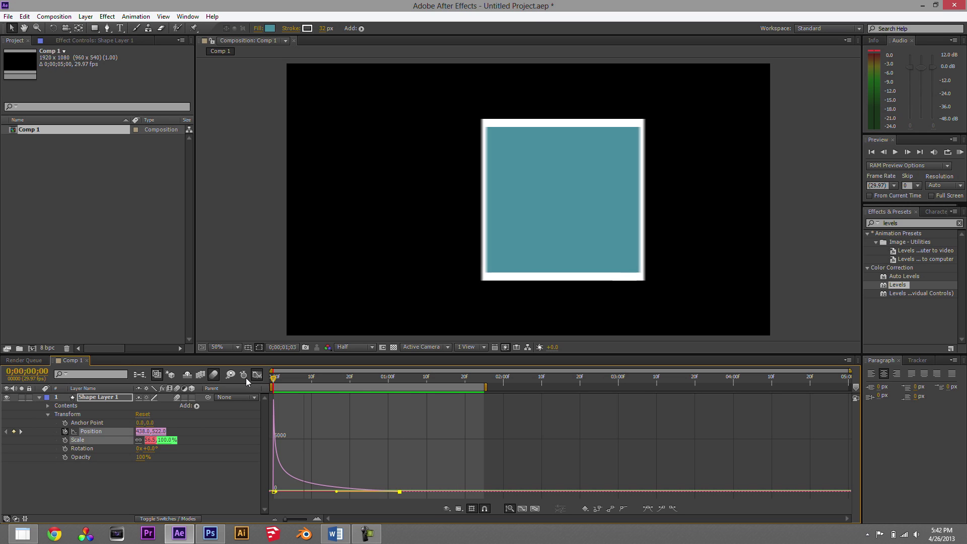
{"action": "left_click", "coordinate": [406, 400]}
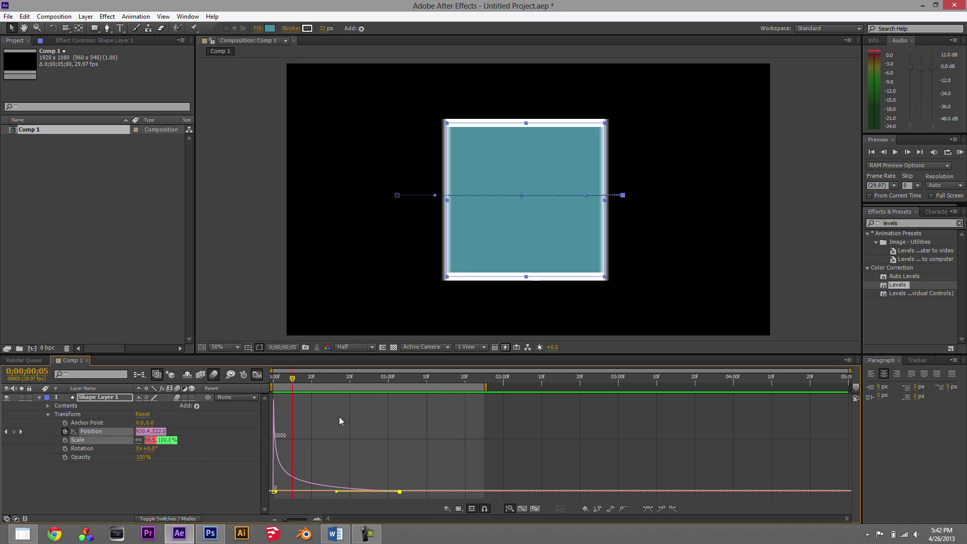
Reverse the Position speed curve to a slow start and fast finish, and preview the result
{"action": "left_click_drag", "start_coordinate": [337, 491], "coordinate": [364, 497]}
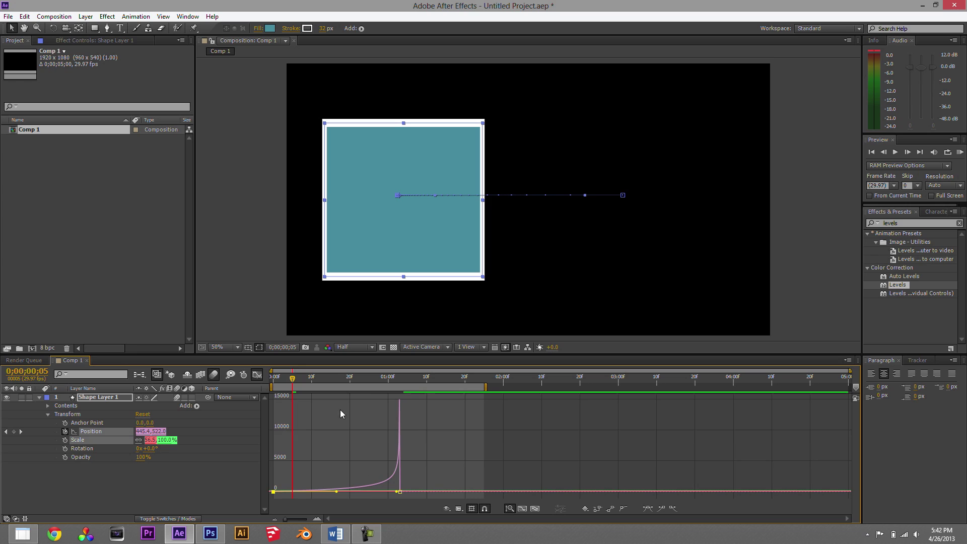
{"action": "key", "text": "space"}
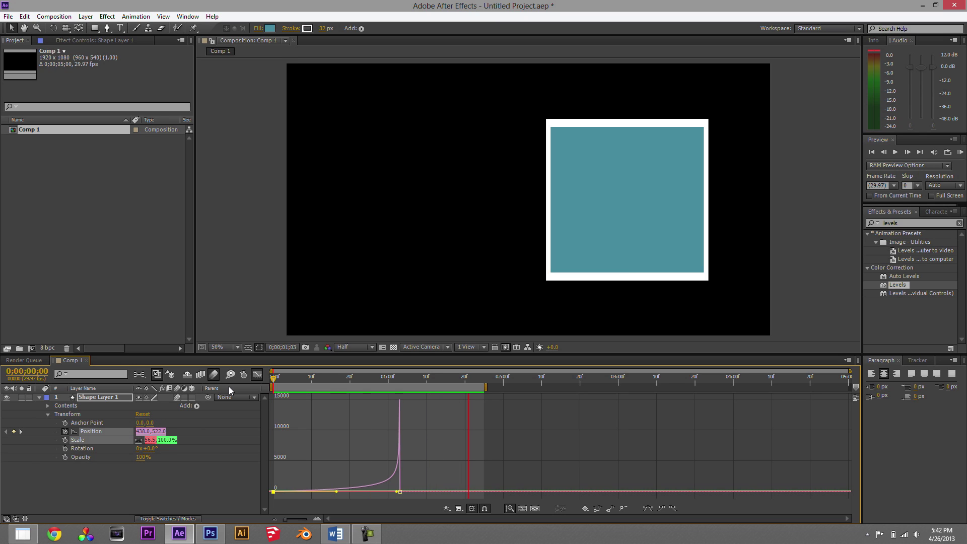
{"action": "key", "text": "space"}
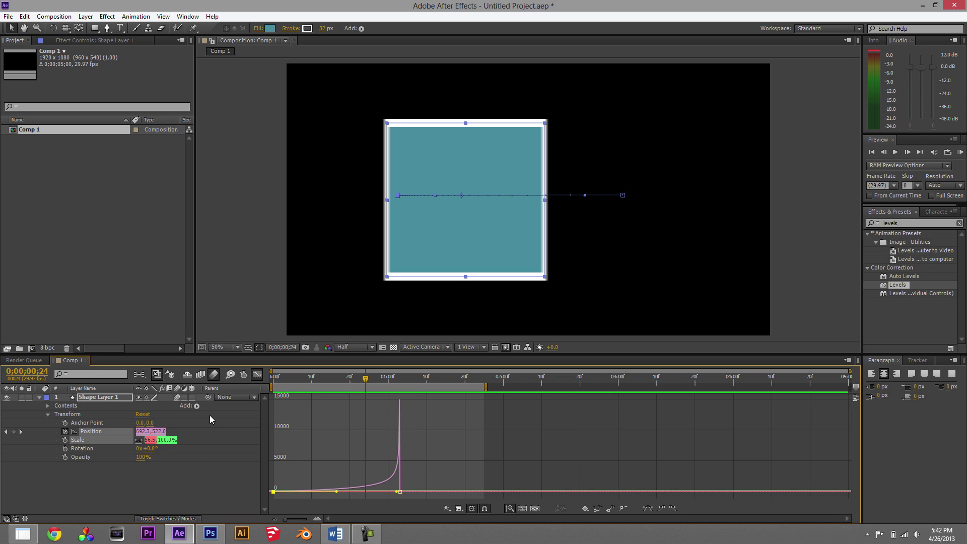
Close the Graph Editor and delete the square's shape layer
{"action": "left_click", "coordinate": [257, 375]}
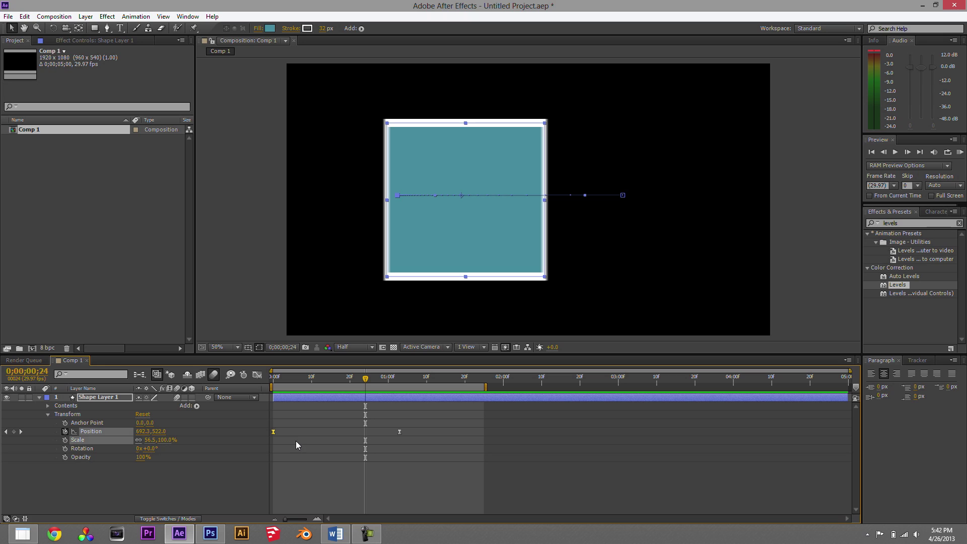
{"action": "left_click", "coordinate": [104, 397]}
{"action": "key", "text": "Delete"}
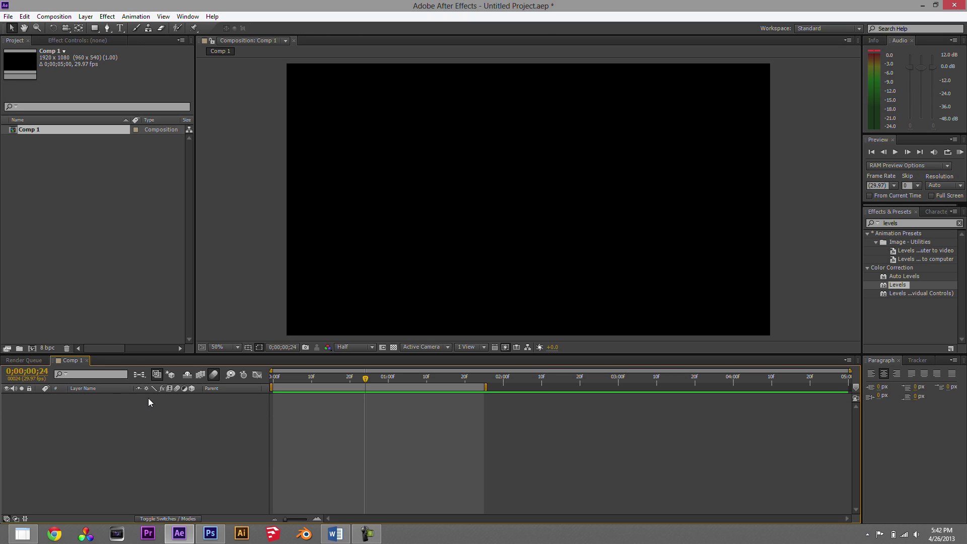
Draw a wide rectangle in the composition's lower half, starting beyond its left edge, with a stroke width of 0 px
{"action": "left_click", "coordinate": [94, 28]}
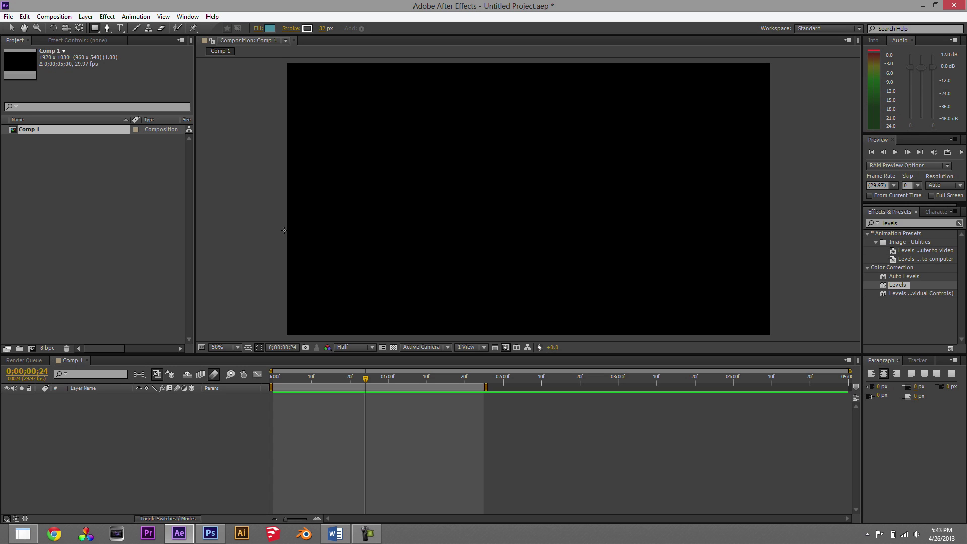
{"action": "left_click_drag", "start_coordinate": [234, 234], "coordinate": [538, 292]}
{"action": "left_click", "coordinate": [326, 28]}
{"action": "type", "text": "0"}
{"action": "key", "text": "Return"}
{"action": "left_click", "coordinate": [161, 459]}
{"action": "left_click", "coordinate": [101, 398]}
Reveal the rectangle layer's Position property and set its first keyframe at frame 9
{"action": "left_click_drag", "start_coordinate": [365, 378], "coordinate": [265, 386]}
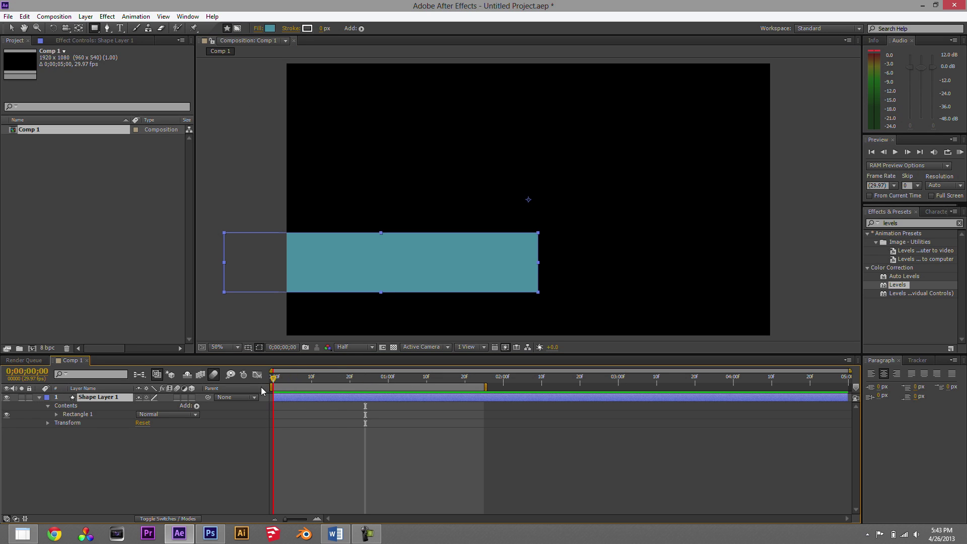
{"action": "left_click", "coordinate": [48, 423]}
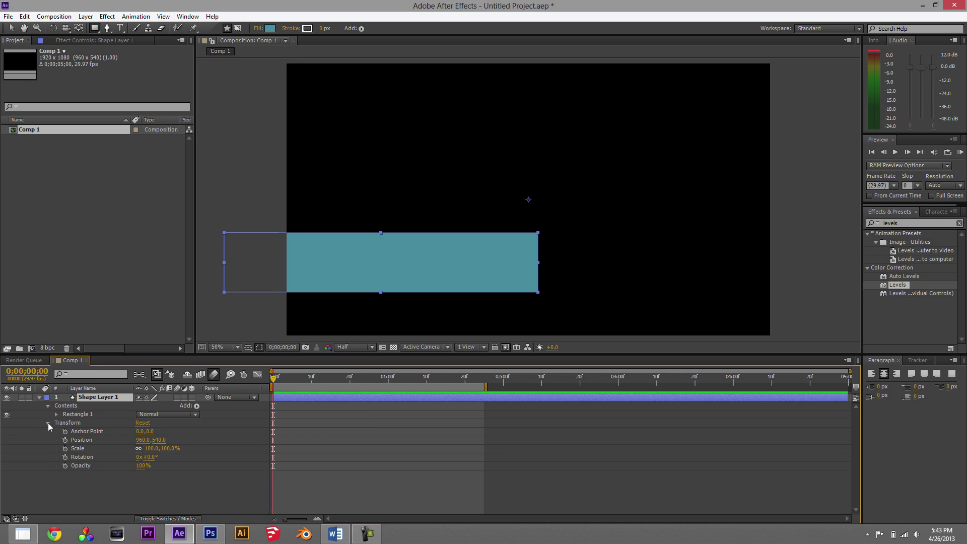
{"action": "left_click", "coordinate": [47, 422]}
{"action": "left_click", "coordinate": [40, 397]}
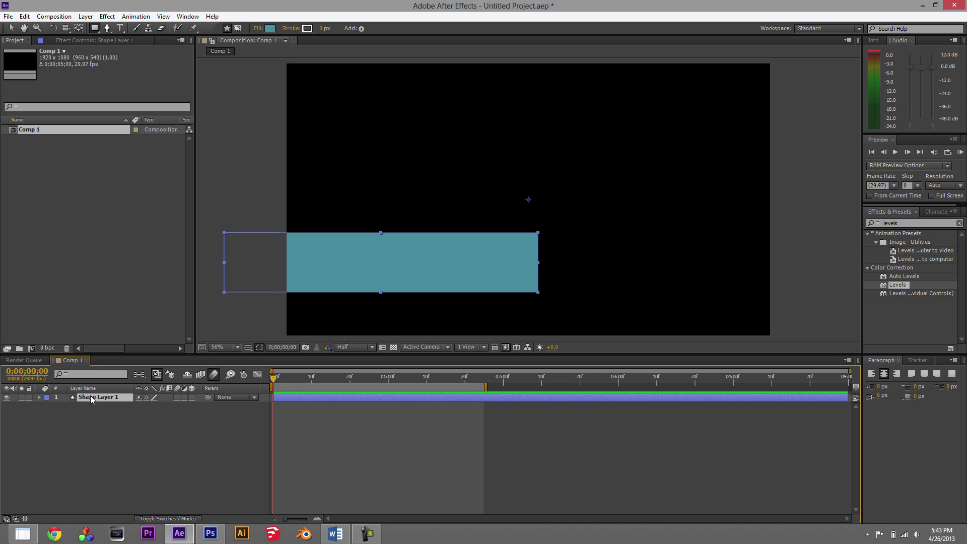
{"action": "key", "text": "p"}
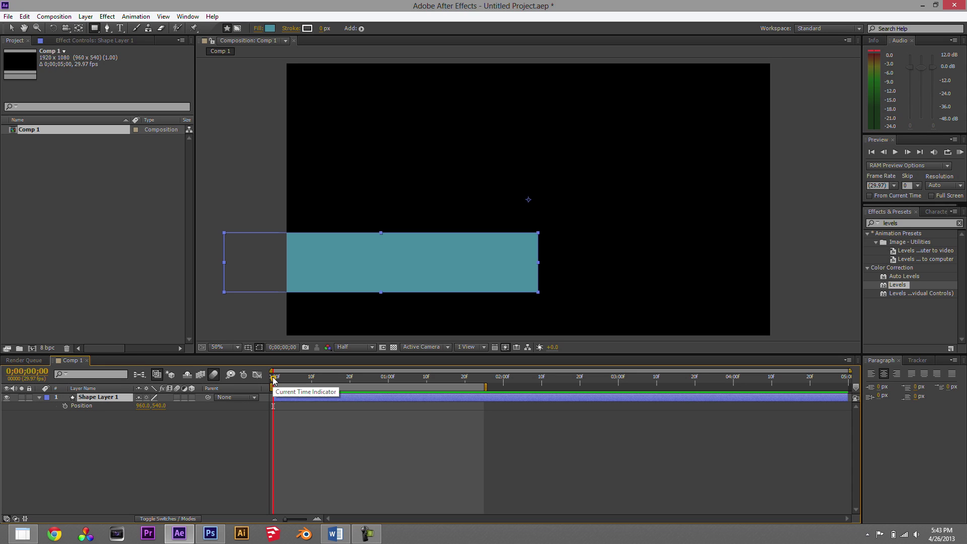
{"action": "left_click_drag", "start_coordinate": [273, 377], "coordinate": [310, 381]}
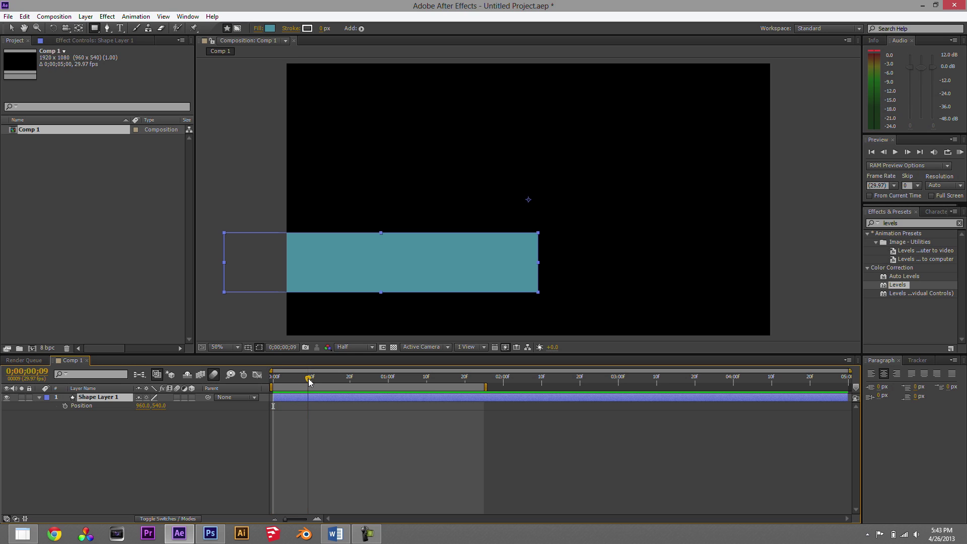
{"action": "left_click", "coordinate": [65, 406]}
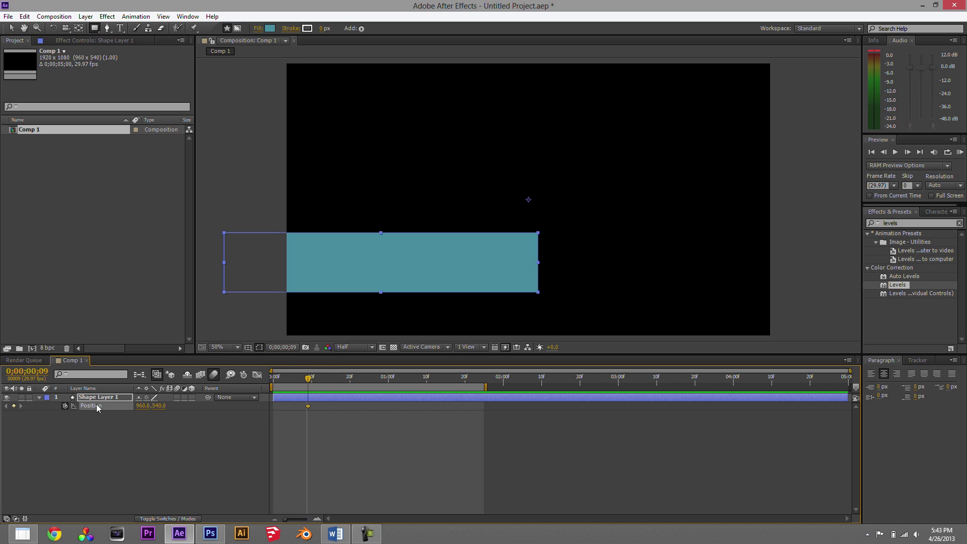
At frame 0, move the rectangle horizontally beyond the composition's left edge to Position -94, 540
{"action": "left_click_drag", "start_coordinate": [309, 382], "coordinate": [272, 391]}
{"action": "key", "text": "v"}
{"action": "left_click_drag", "start_coordinate": [476, 267], "coordinate": [246, 298]}
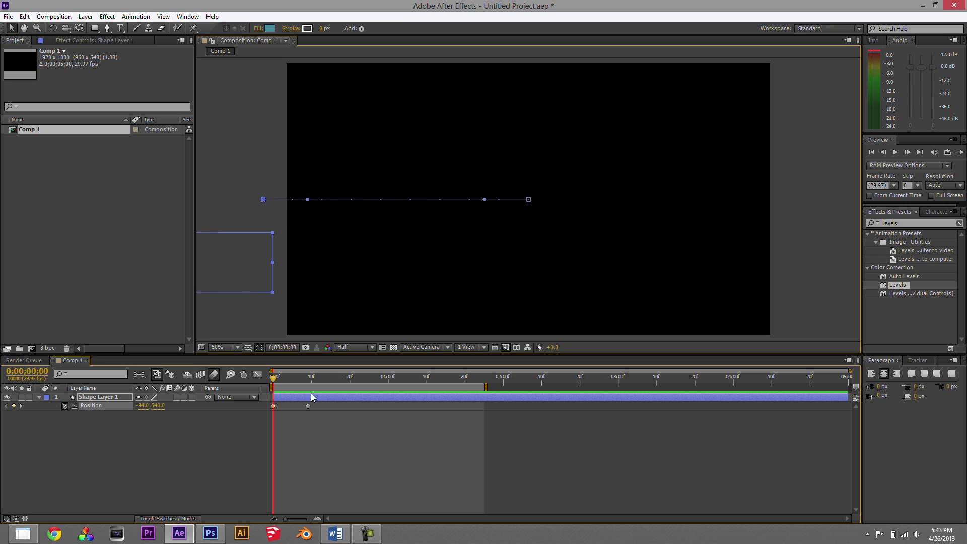
Shorten the work area to about frame 14 and preview the rectangle sliding in
{"action": "left_click_drag", "start_coordinate": [275, 381], "coordinate": [323, 384]}
{"action": "key", "text": "n"}
{"action": "key", "text": "KP_0"}
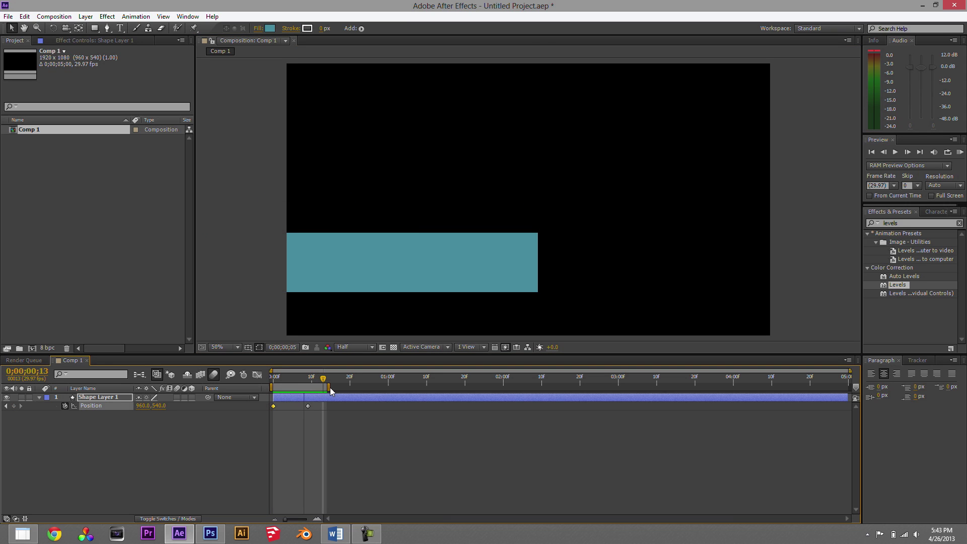
Apply Easy Ease to both Position keyframes and reshape their speed curve for a fast start and slow finish
{"action": "left_click", "coordinate": [307, 406]}
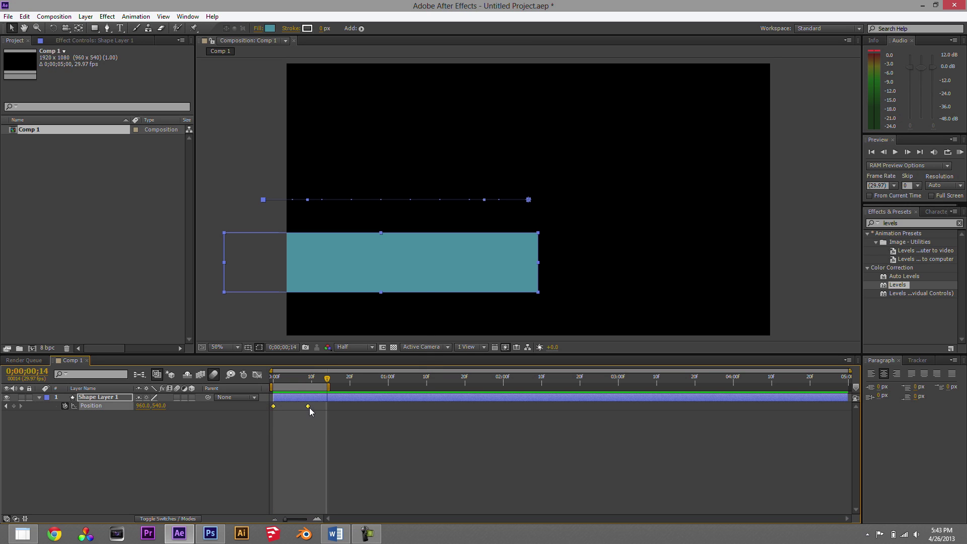
{"action": "right_click", "coordinate": [308, 406]}
{"action": "mouse_move", "coordinate": [418, 400]}
{"action": "left_click", "coordinate": [455, 421]}
{"action": "left_click", "coordinate": [257, 374]}
{"action": "left_click", "coordinate": [274, 490]}
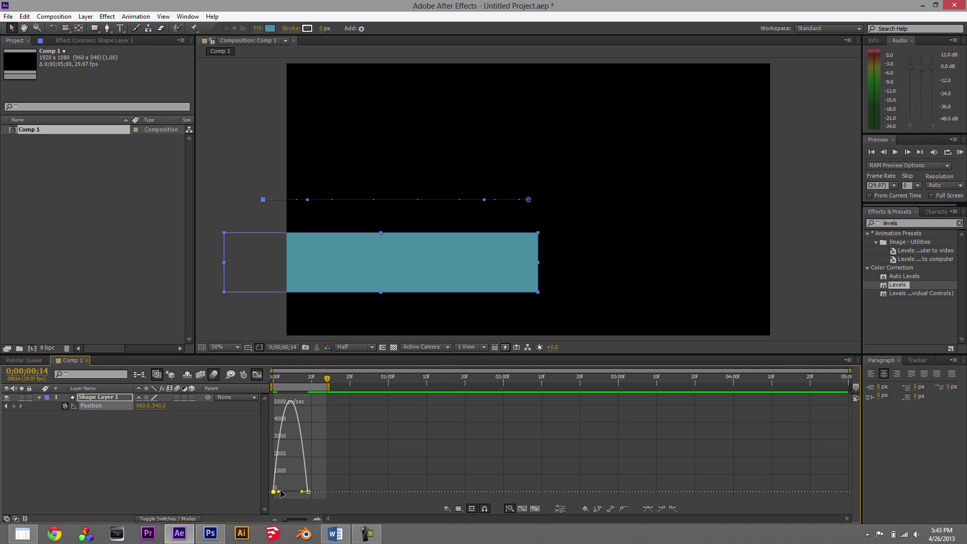
{"action": "mouse_move", "coordinate": [279, 491]}
{"action": "left_mouse_down"}
{"action": "mouse_move", "coordinate": [285, 471]}
{"action": "mouse_move", "coordinate": [296, 498]}
{"action": "mouse_move", "coordinate": [291, 492]}
{"action": "left_mouse_up"}
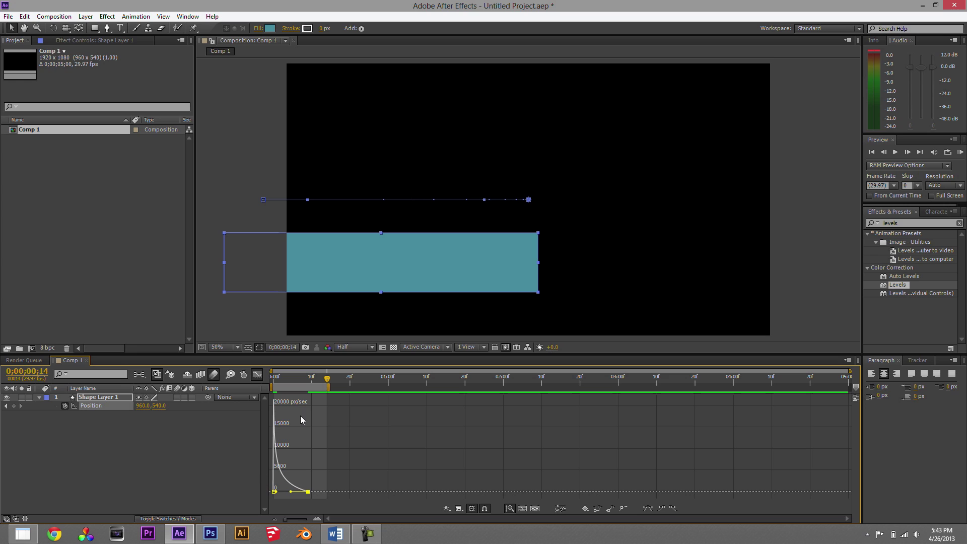
Enable motion blur on the rectangle layer and preview the eased slide-in from frame 0
{"action": "left_click_drag", "start_coordinate": [310, 385], "coordinate": [246, 377]}
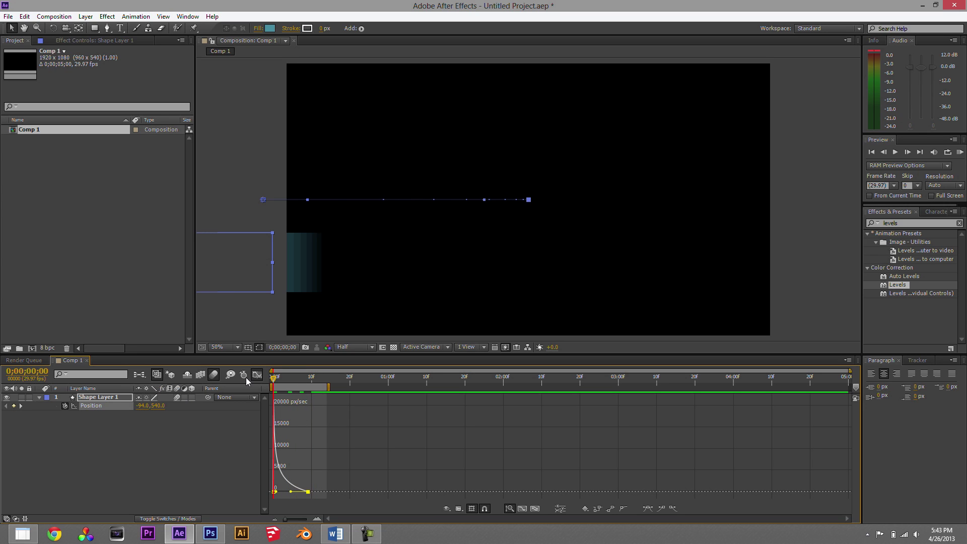
{"action": "key", "text": "KP_0"}
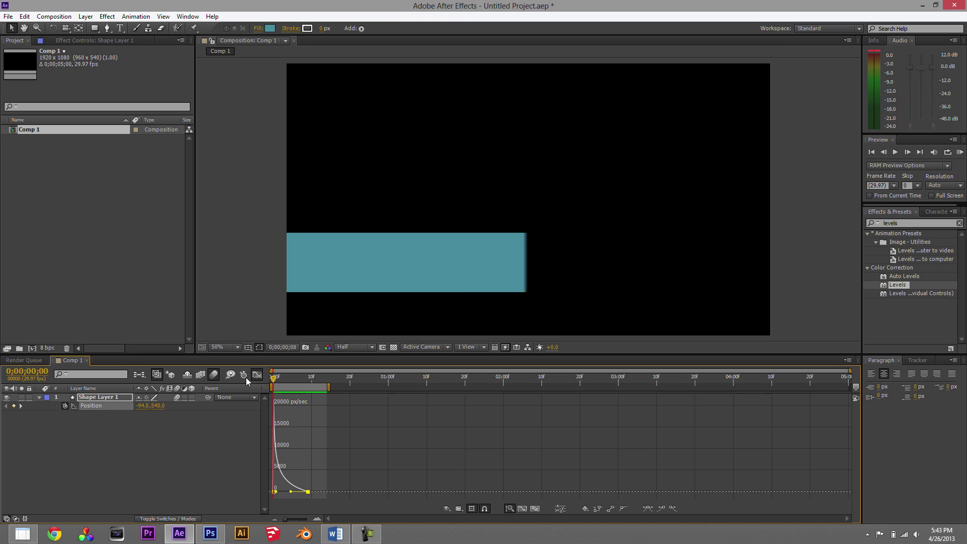
Extend the work area to about frame 22, move the second Position keyframe to about frame 15 and preview the motion
{"action": "left_click_drag", "start_coordinate": [329, 386], "coordinate": [359, 386]}
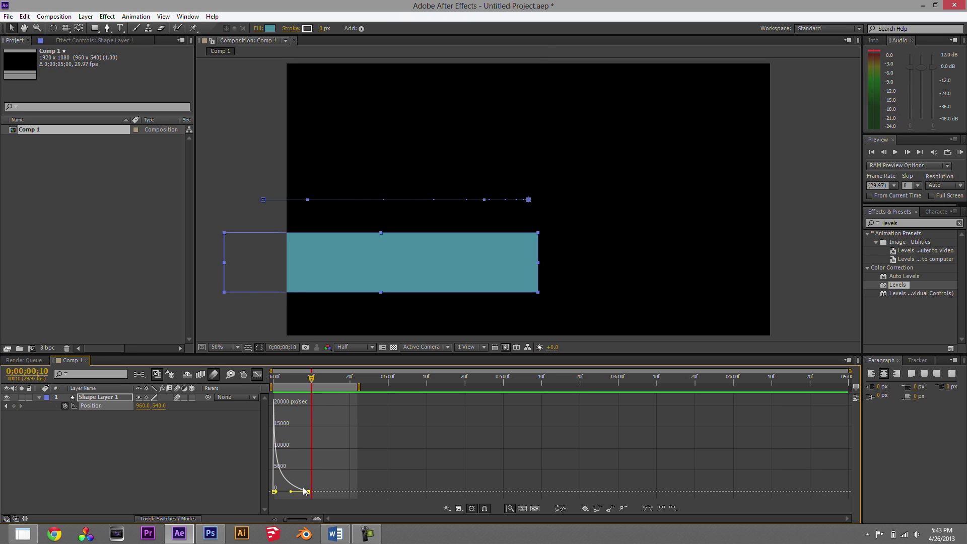
{"action": "left_click_drag", "start_coordinate": [309, 492], "coordinate": [330, 492]}
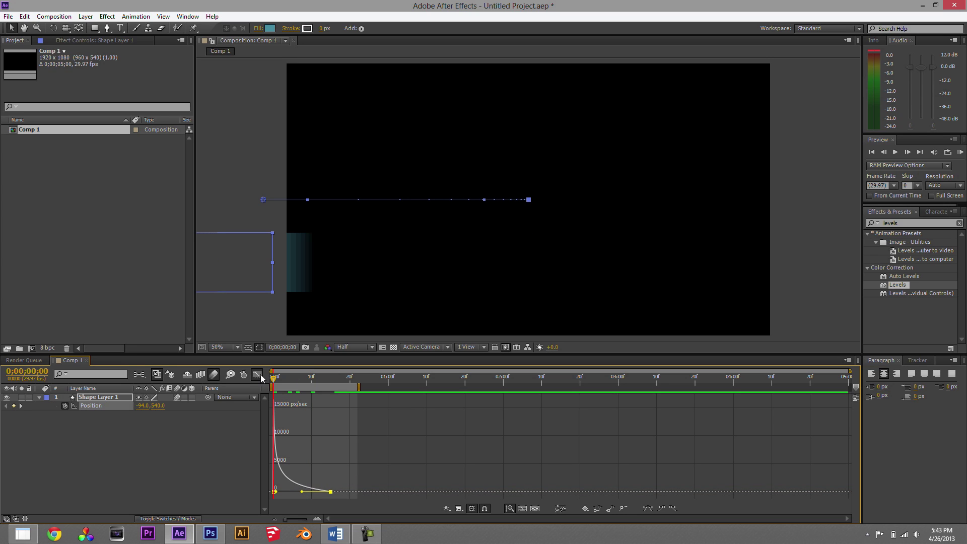
{"action": "key", "text": "Home"}
{"action": "key", "text": "space"}
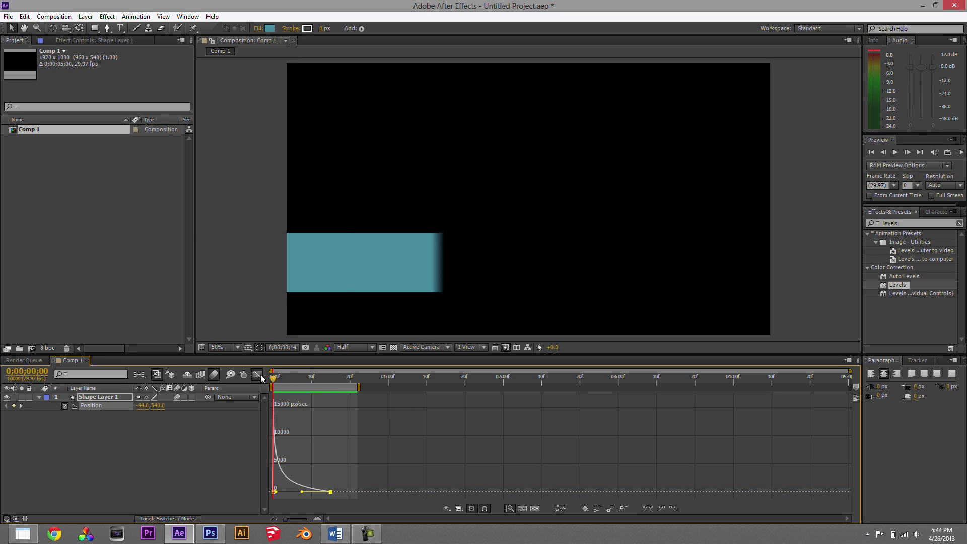
Close the Graph Editor and replay the rectangle's slide-in from the first frame
{"action": "left_click", "coordinate": [261, 375]}
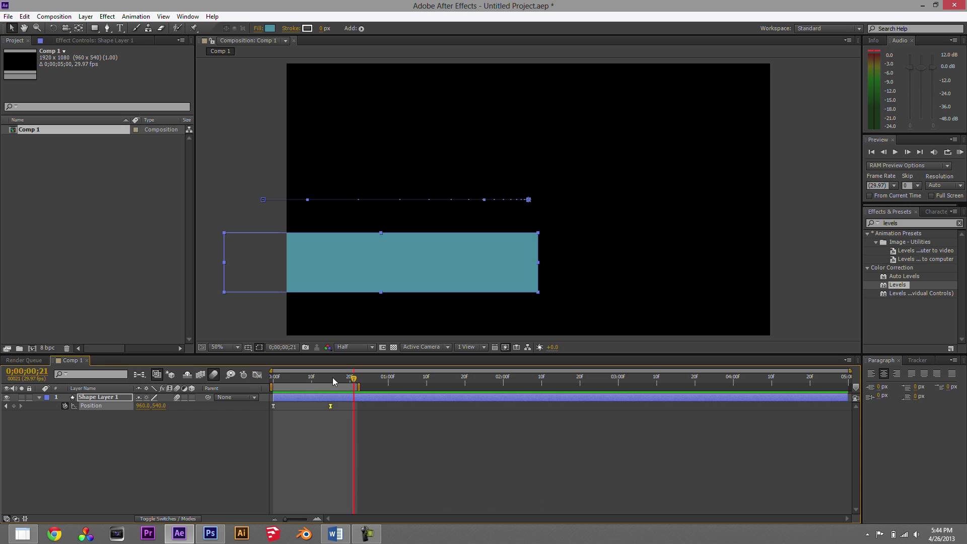
{"action": "key", "text": "Home"}
{"action": "key", "text": "space"}
Duplicate the animated rectangle's shape layer
{"action": "left_click", "coordinate": [300, 448]}
{"action": "left_click", "coordinate": [110, 398]}
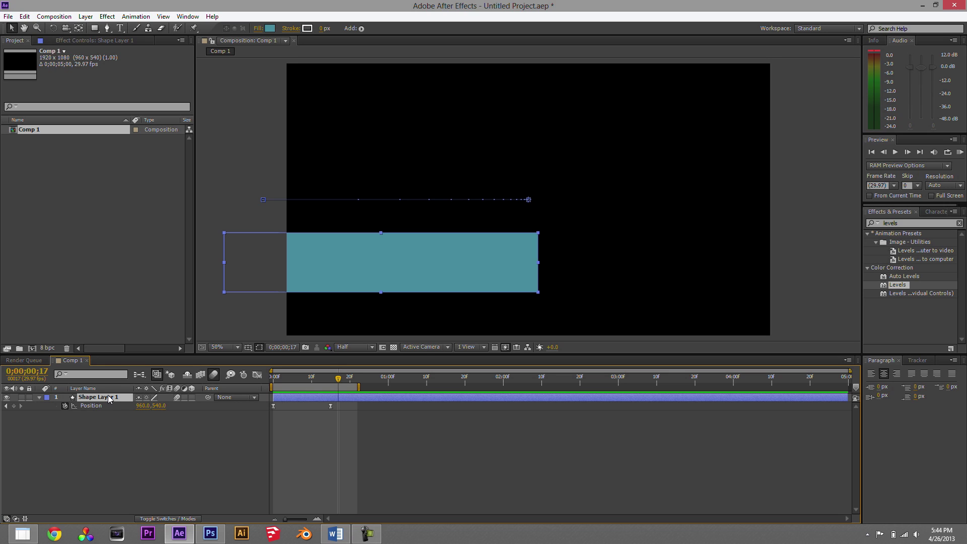
{"action": "key", "text": "ctrl+d"}
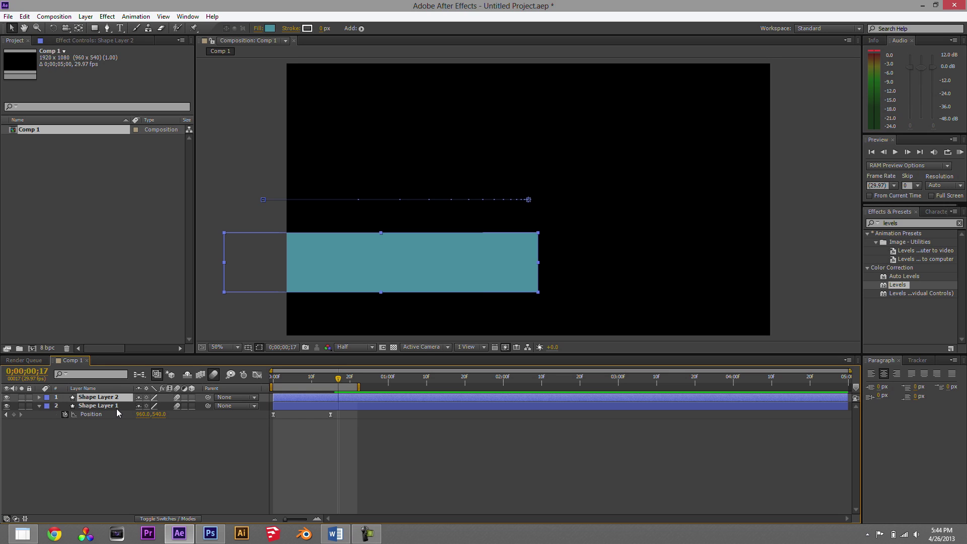
Offset the lower rectangle layer's entire Position animation so it reads 986, 565 at frame 15
{"action": "left_click", "coordinate": [111, 407]}
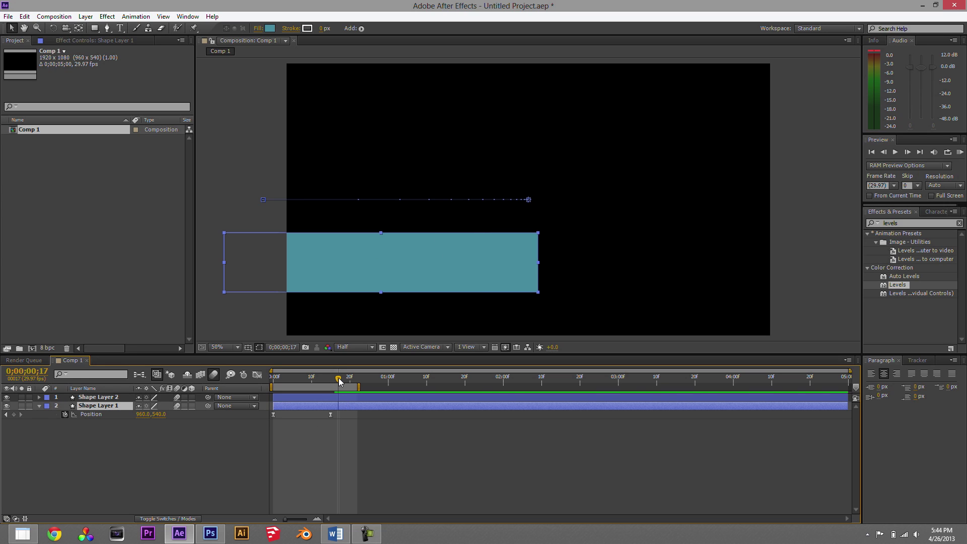
{"action": "left_click_drag", "start_coordinate": [343, 428], "coordinate": [261, 412]}
{"action": "left_click_drag", "start_coordinate": [338, 378], "coordinate": [336, 382]}
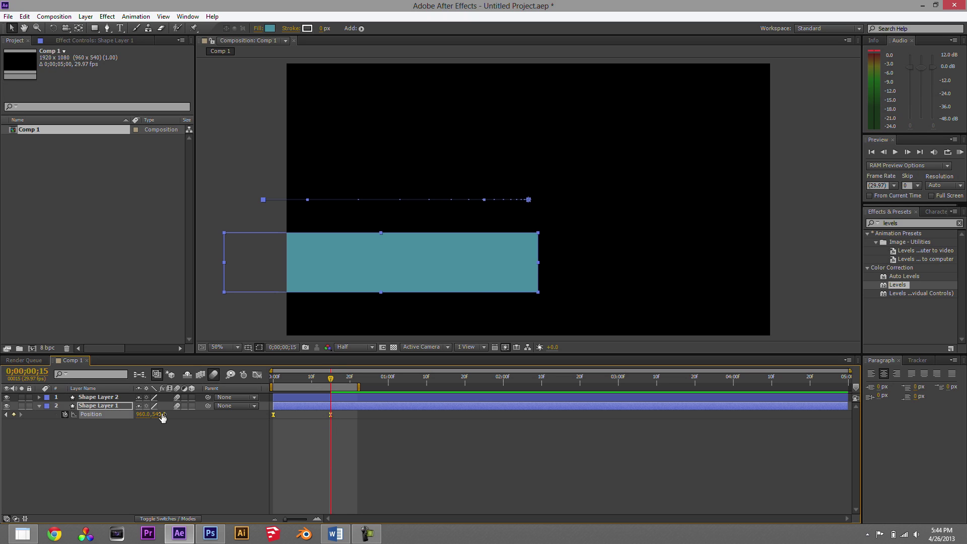
{"action": "left_click_drag", "start_coordinate": [160, 414], "coordinate": [158, 417]}
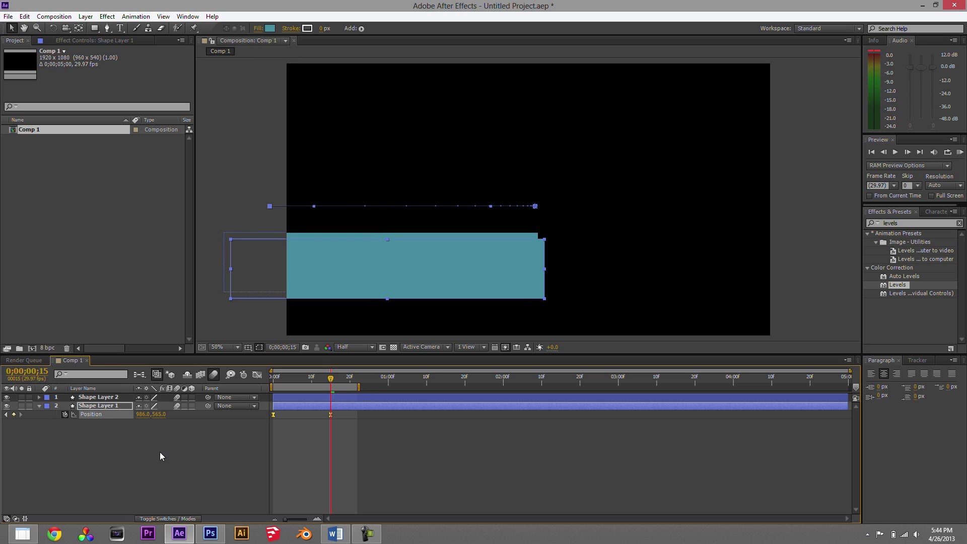
Change the fill color of the offset lower rectangle to gray 9C9C9C
{"action": "left_click", "coordinate": [110, 406]}
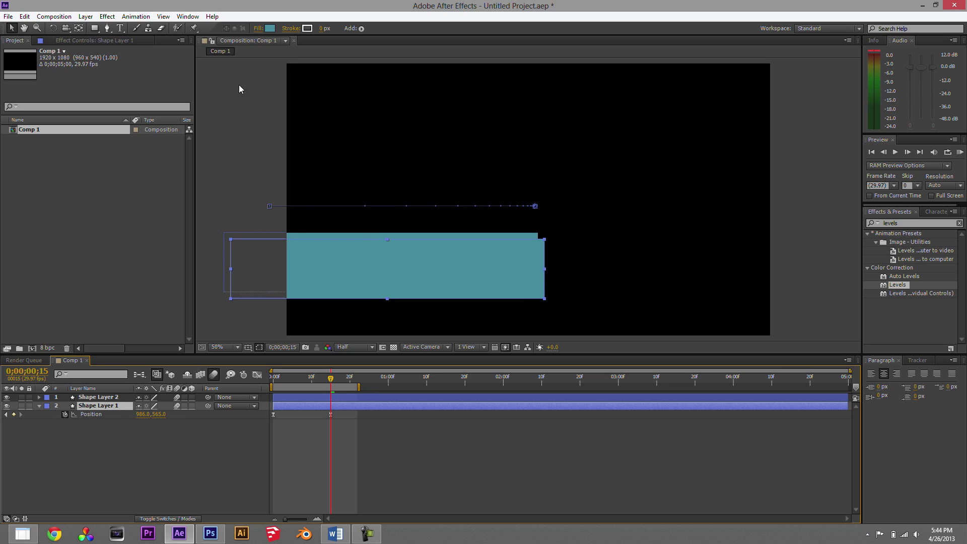
{"action": "left_click", "coordinate": [269, 28]}
{"action": "mouse_move", "coordinate": [2, 57]}
{"action": "left_mouse_down"}
{"action": "mouse_move", "coordinate": [2, 49]}
{"action": "mouse_move", "coordinate": [2, 72]}
{"action": "left_mouse_up"}
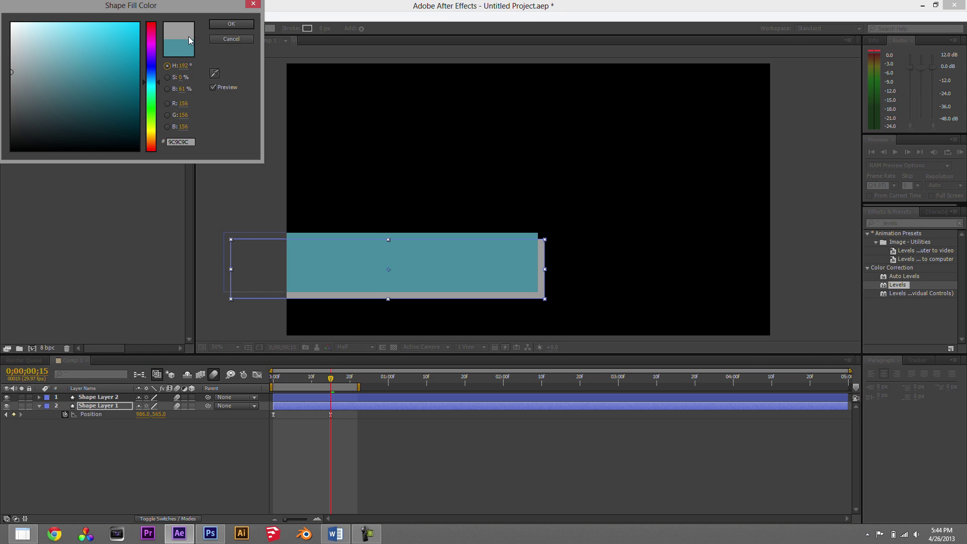
{"action": "left_click", "coordinate": [231, 25]}
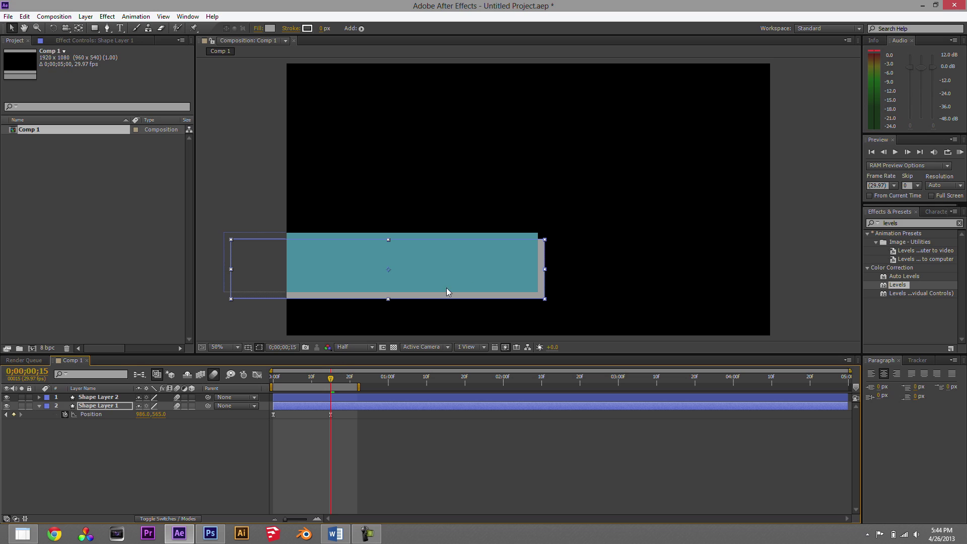
Delay the gray rectangle's layer to start at about frame 5, extend the work area to about 1 second and preview
{"action": "mouse_move", "coordinate": [331, 380]}
{"action": "left_mouse_down"}
{"action": "mouse_move", "coordinate": [276, 379]}
{"action": "mouse_move", "coordinate": [333, 379]}
{"action": "left_mouse_up"}
{"action": "left_click", "coordinate": [108, 405]}
{"action": "left_click_drag", "start_coordinate": [302, 405], "coordinate": [396, 386]}
{"action": "key", "text": "KP_0"}
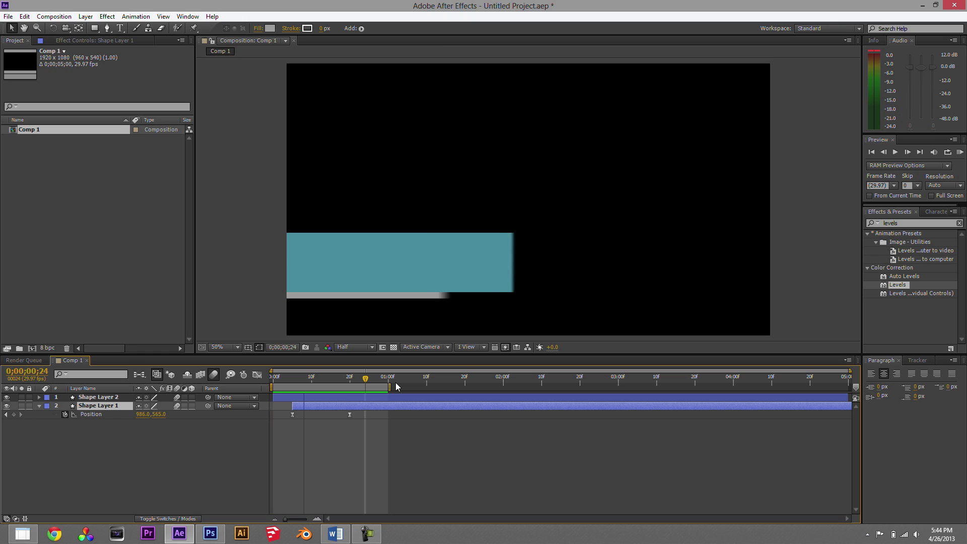
{"action": "left_click", "coordinate": [362, 380]}
{"action": "key", "text": "KP_0"}
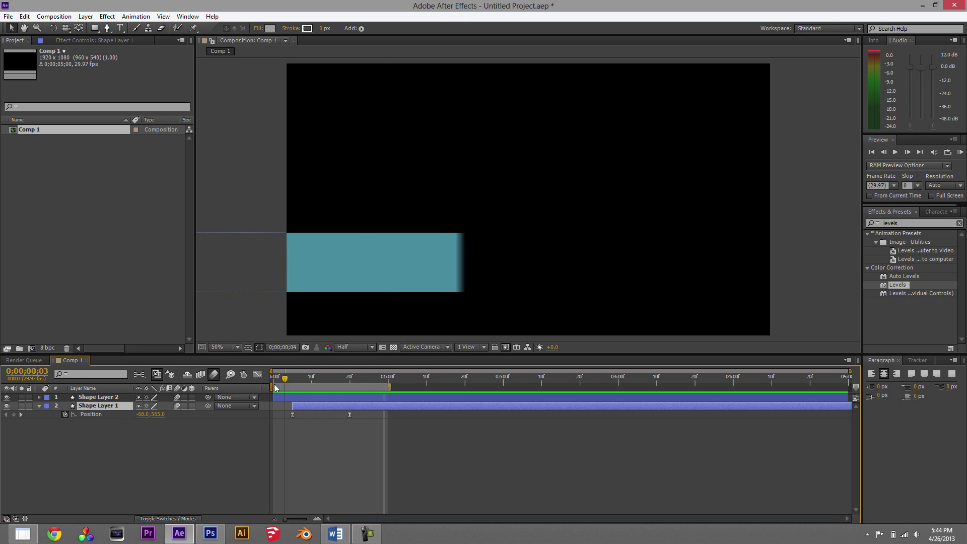
Shift the gray rectangle's layer earlier to start at about frame 3 and review the staggered slide-in
{"action": "left_click_drag", "start_coordinate": [298, 384], "coordinate": [333, 404]}
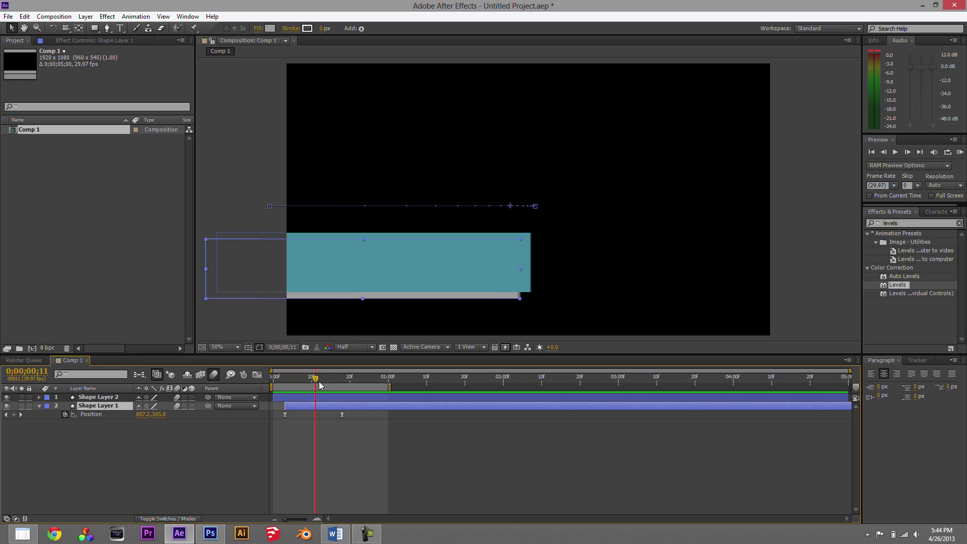
{"action": "left_click", "coordinate": [281, 379]}
{"action": "left_click_drag", "start_coordinate": [323, 382], "coordinate": [369, 384]}
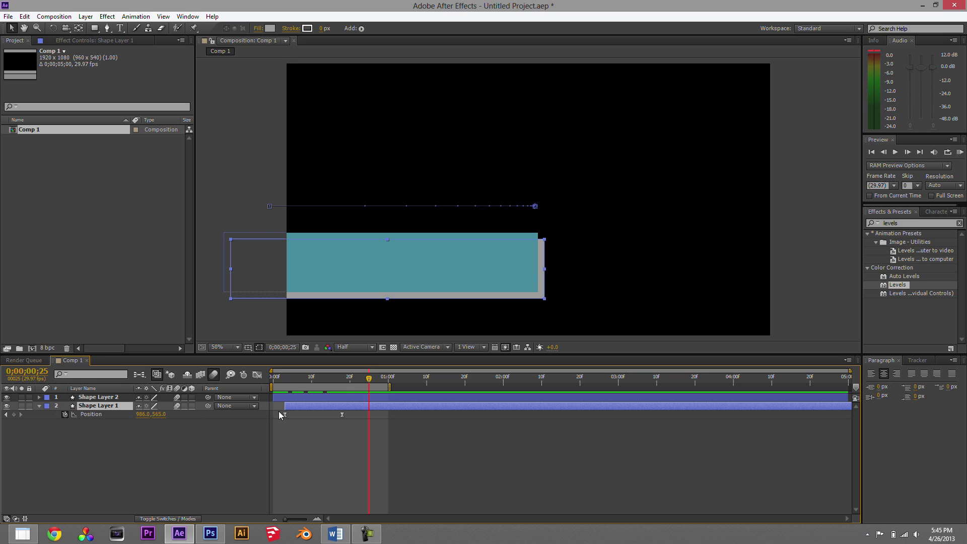
Create a paragraph text layer reading FILMMAKER CENTRAL and place the text over the teal bar
{"action": "mouse_move", "coordinate": [370, 378]}
{"action": "left_mouse_down"}
{"action": "mouse_move", "coordinate": [295, 386]}
{"action": "mouse_move", "coordinate": [372, 389]}
{"action": "left_mouse_up"}
{"action": "left_click", "coordinate": [119, 28]}
{"action": "left_click_drag", "start_coordinate": [374, 123], "coordinate": [700, 211]}
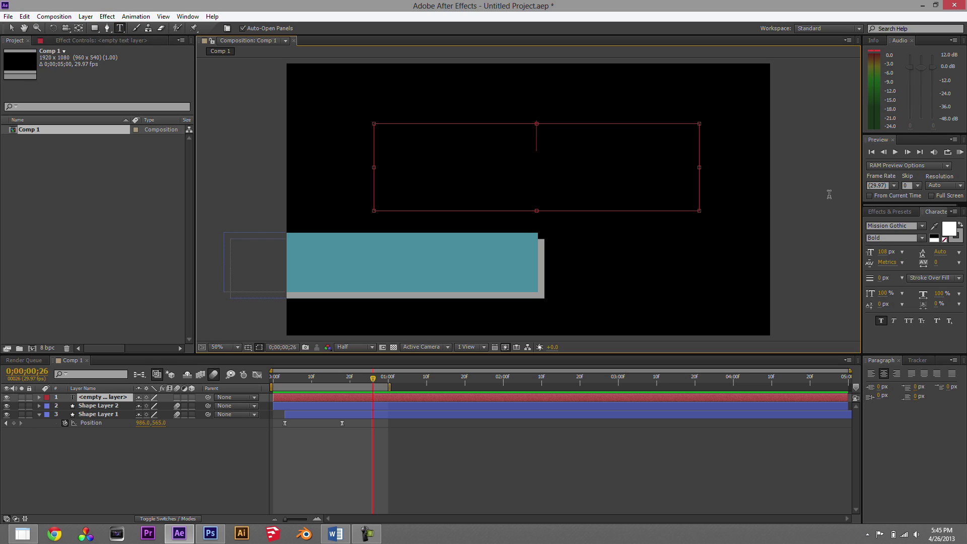
{"action": "type", "text": "FIL"}
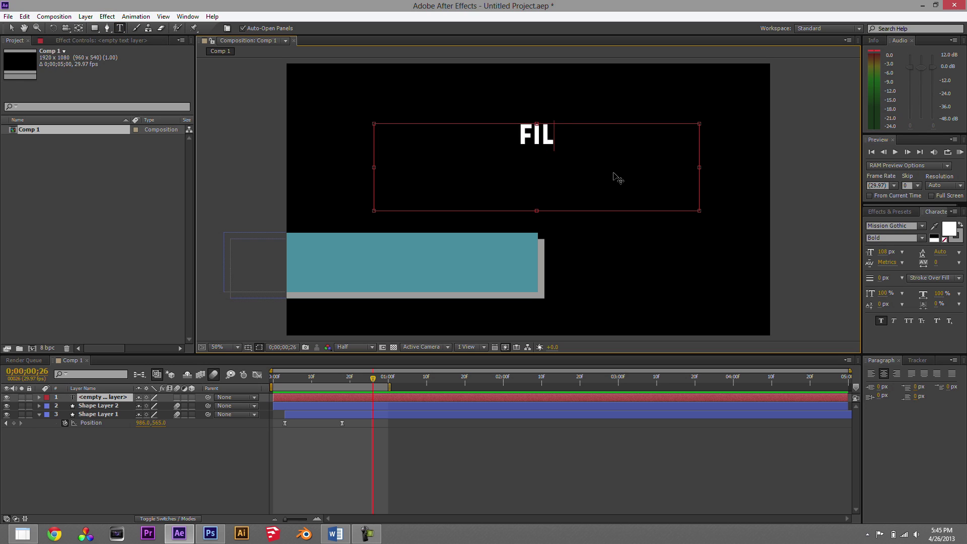
{"action": "type", "text": "MMAKER CENTRAL"}
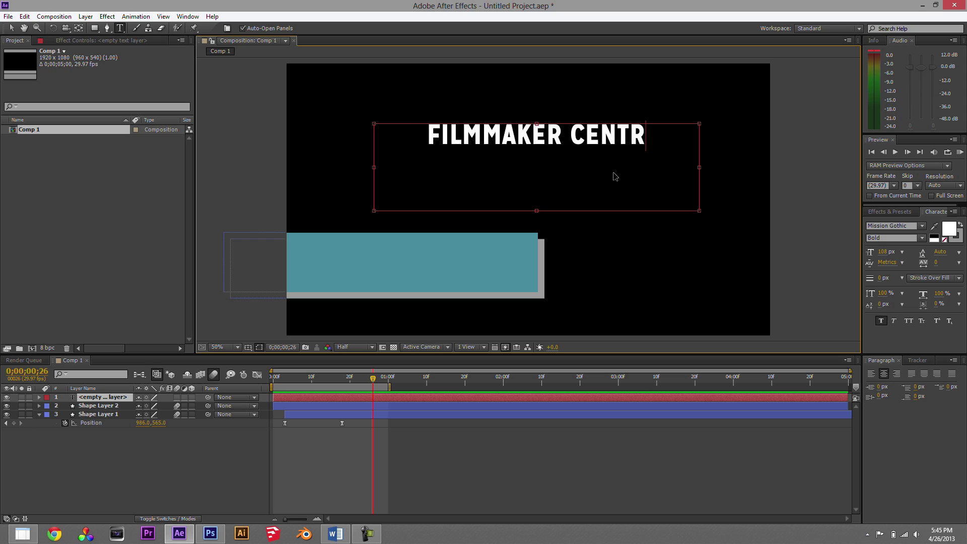
{"action": "left_click", "coordinate": [10, 29]}
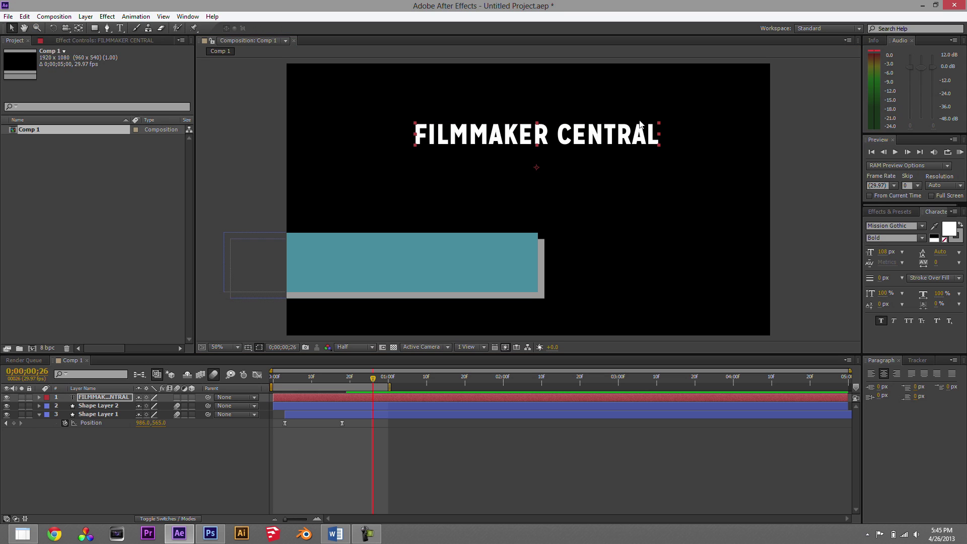
{"action": "left_click_drag", "start_coordinate": [632, 133], "coordinate": [506, 263]}
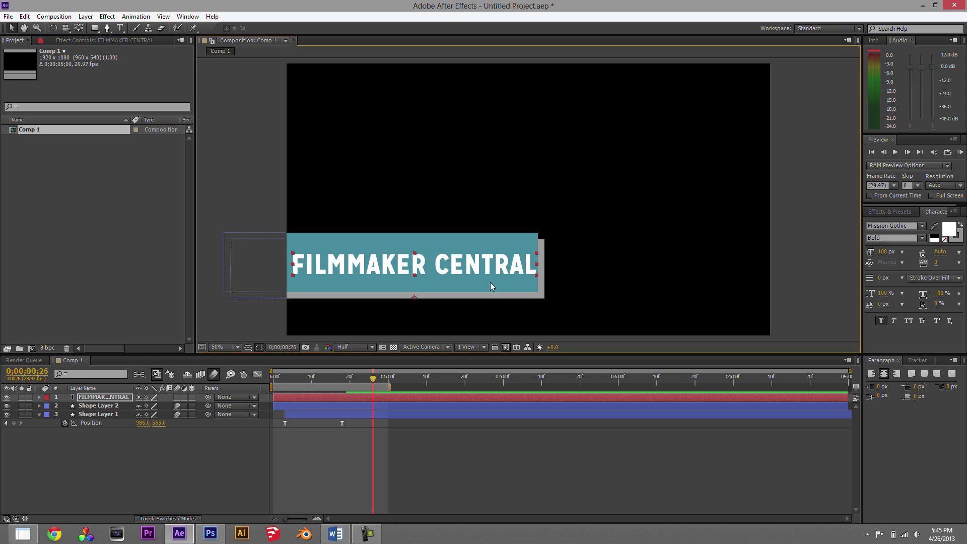
Reveal and select both rectangles' Position keyframes, and at frame 18 shift the bars horizontally to X 1088 and 1114
{"action": "left_click", "coordinate": [105, 414]}
{"action": "left_click", "coordinate": [105, 405], "text": "ctrl"}
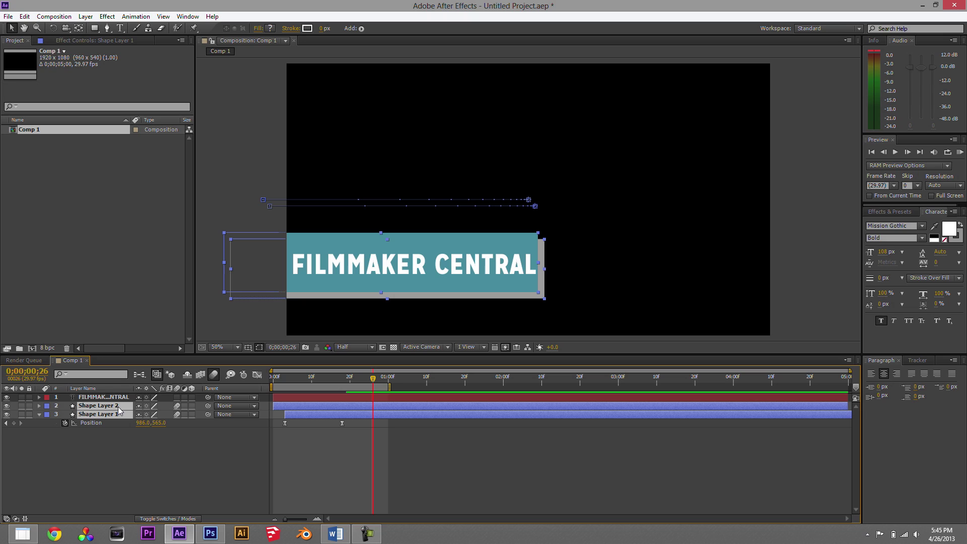
{"action": "key", "text": "ctrl+grave"}
{"action": "key", "text": "p"}
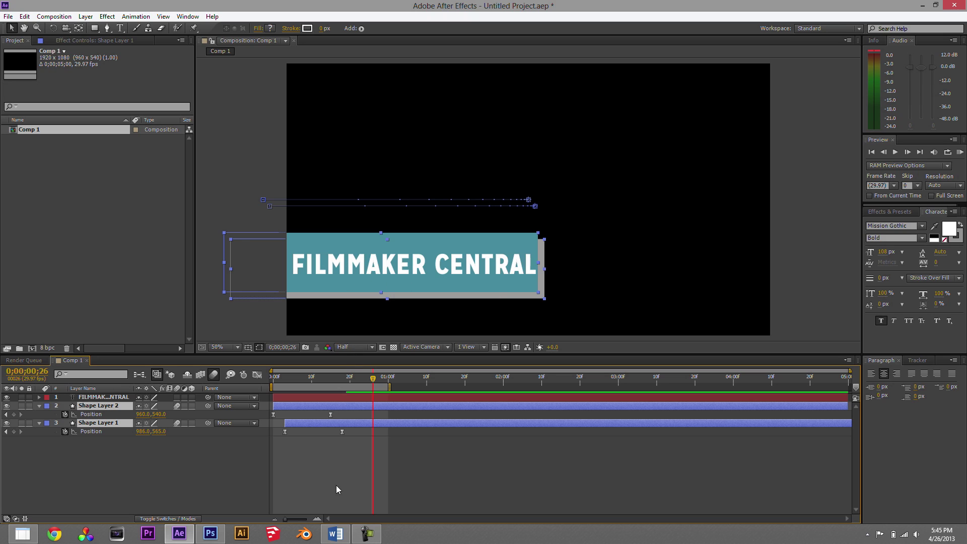
{"action": "left_click_drag", "start_coordinate": [373, 381], "coordinate": [365, 381]}
{"action": "left_click_drag", "start_coordinate": [356, 439], "coordinate": [270, 414]}
{"action": "left_click_drag", "start_coordinate": [364, 384], "coordinate": [343, 384]}
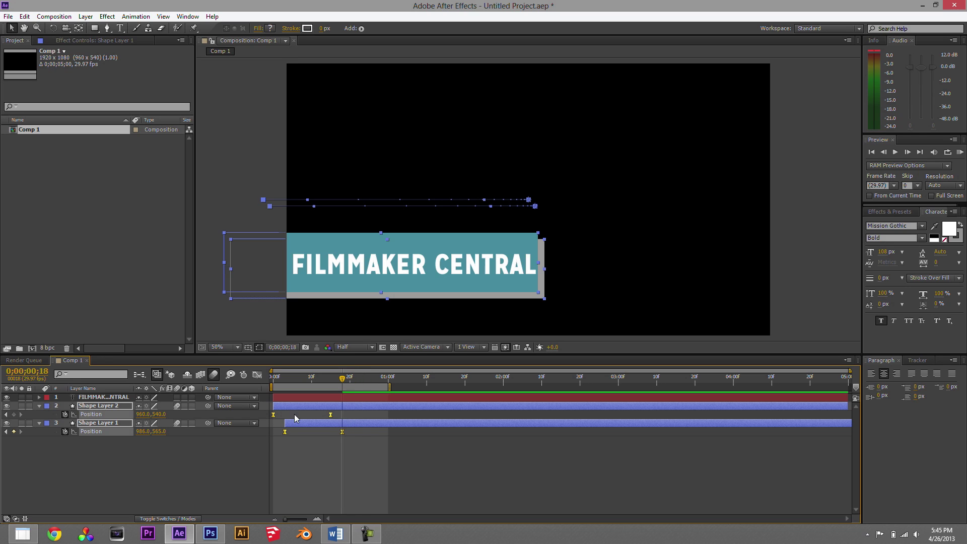
{"action": "left_click_drag", "start_coordinate": [141, 414], "coordinate": [214, 413]}
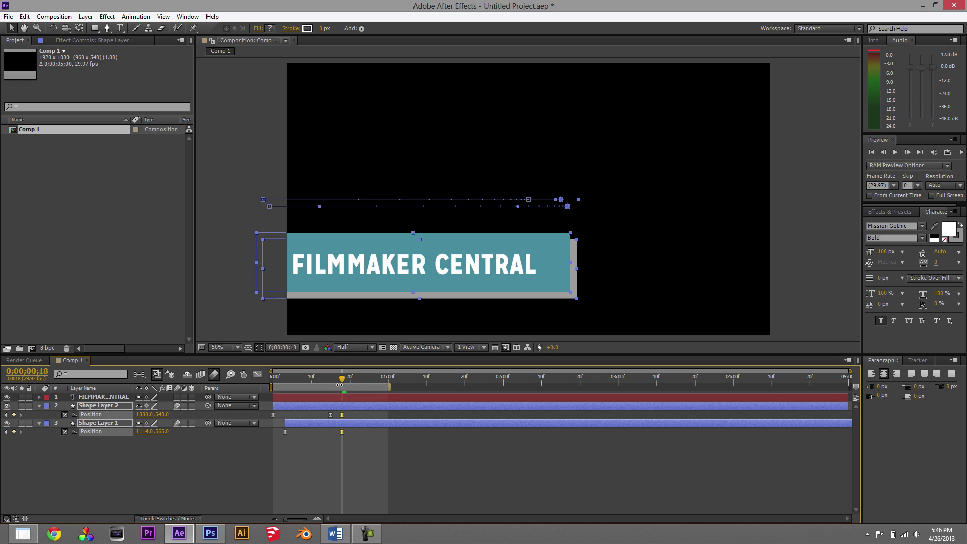
Remove the teal bar's Position keyframe at frame 15, move its frame 18 keyframe there and preview the animation
{"action": "mouse_move", "coordinate": [339, 384]}
{"action": "left_mouse_down"}
{"action": "mouse_move", "coordinate": [270, 386]}
{"action": "mouse_move", "coordinate": [346, 388]}
{"action": "left_mouse_up"}
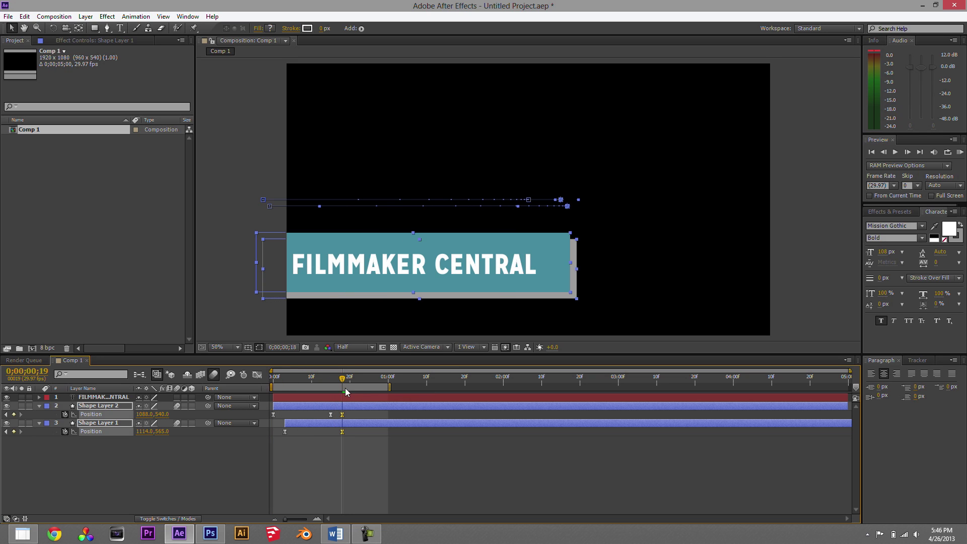
{"action": "left_click", "coordinate": [331, 414]}
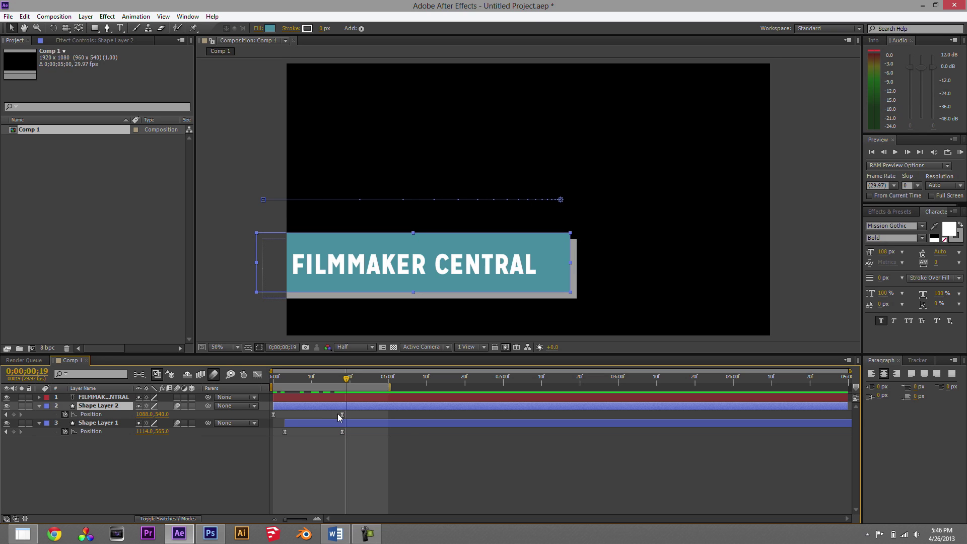
{"action": "left_click_drag", "start_coordinate": [334, 381], "coordinate": [269, 410]}
{"action": "key", "text": "space"}
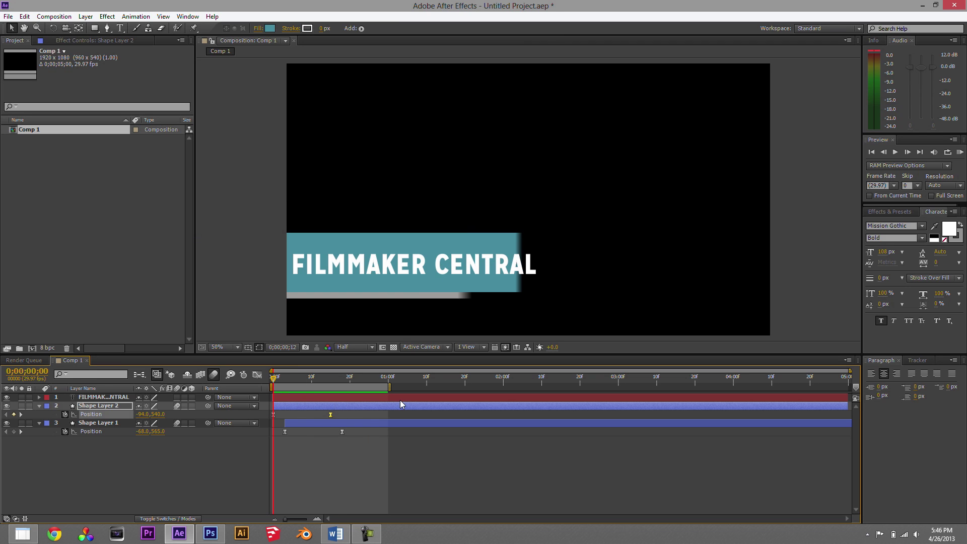
{"action": "key", "text": "space"}
{"action": "left_click_drag", "start_coordinate": [295, 388], "coordinate": [327, 387]}
Center the FILMMAKER CENTRAL text on the teal bar and set its font size to 112 px
{"action": "left_click", "coordinate": [104, 398]}
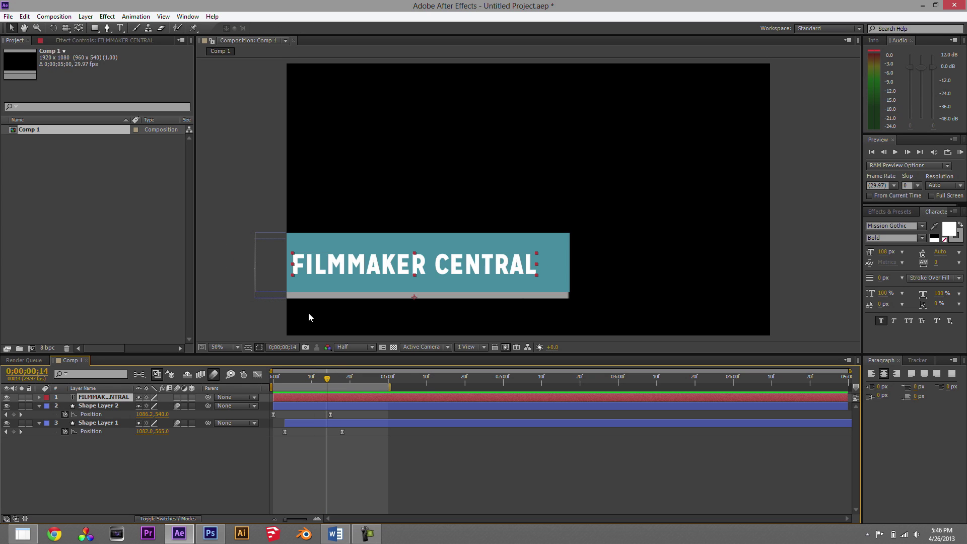
{"action": "left_click_drag", "start_coordinate": [400, 266], "coordinate": [404, 264]}
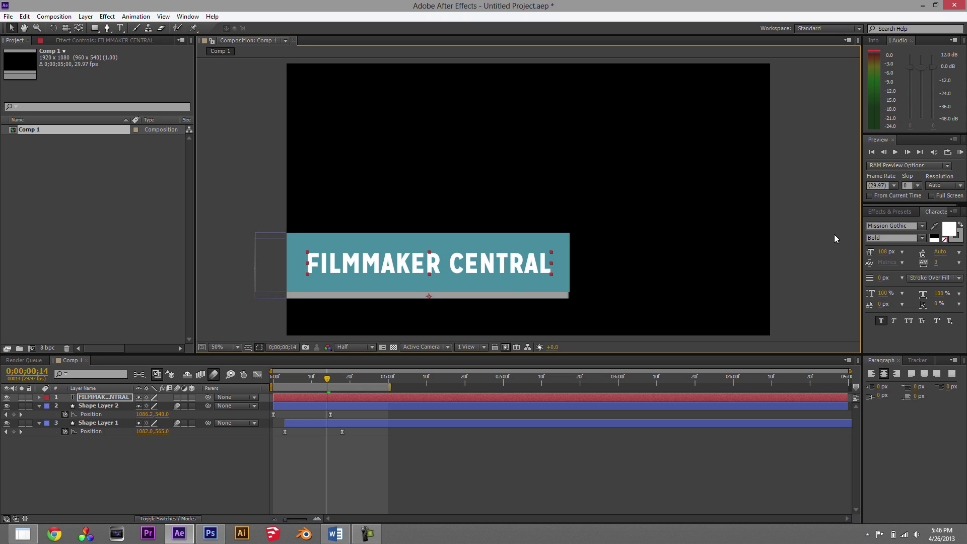
{"action": "left_click_drag", "start_coordinate": [885, 252], "coordinate": [889, 256]}
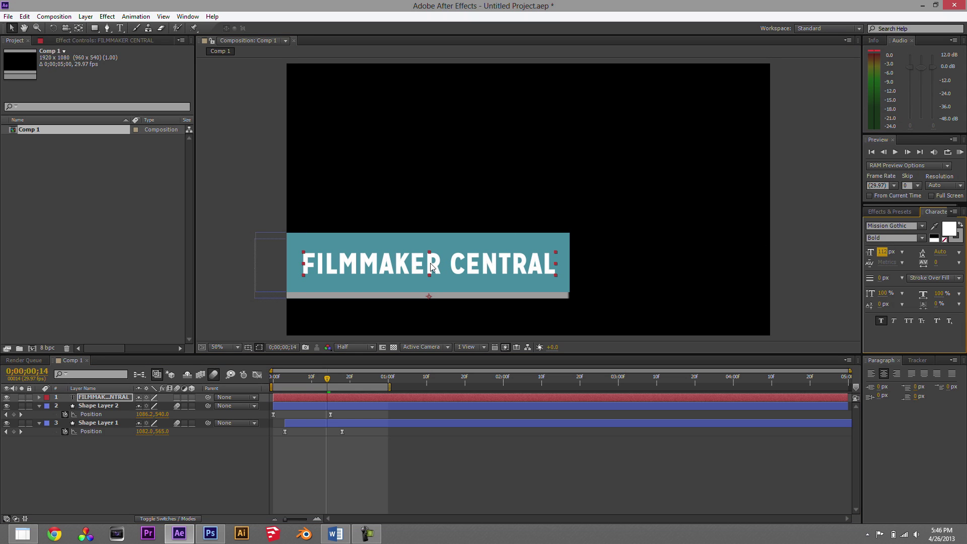
{"action": "left_click_drag", "start_coordinate": [443, 261], "coordinate": [442, 260]}
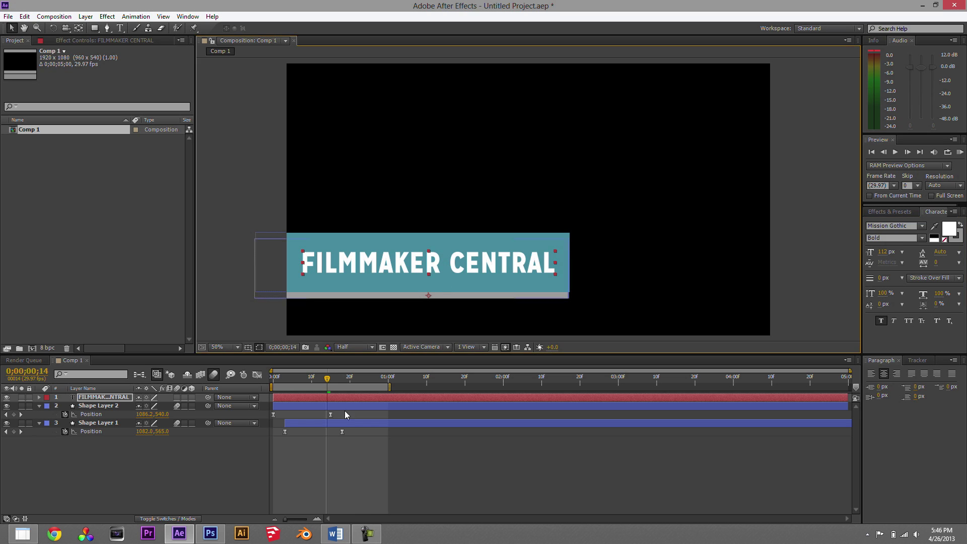
Keyframe the text's Position at frame 18, raise it above the bar to 562, 751 at frame 10, and review the motion
{"action": "left_click_drag", "start_coordinate": [327, 378], "coordinate": [342, 381]}
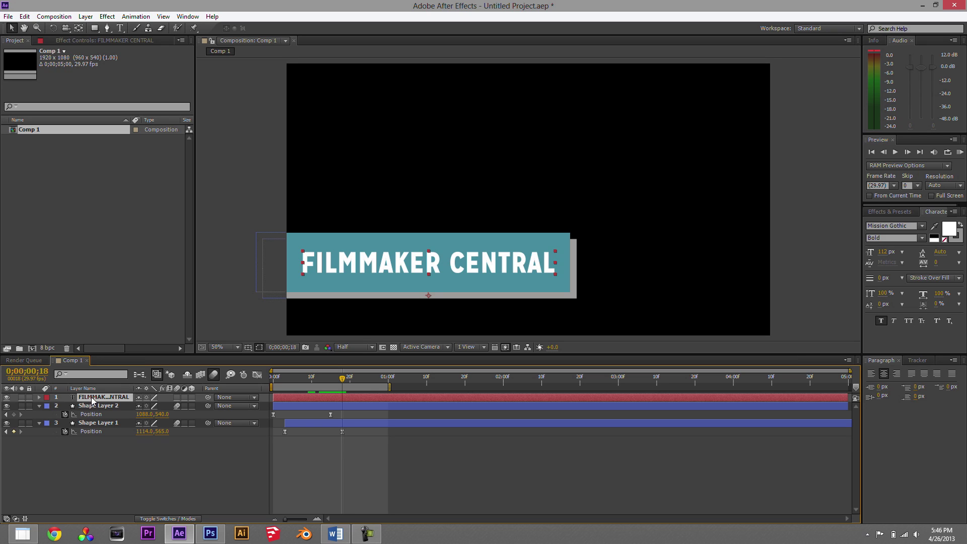
{"action": "key", "text": "p"}
{"action": "left_click", "coordinate": [65, 405]}
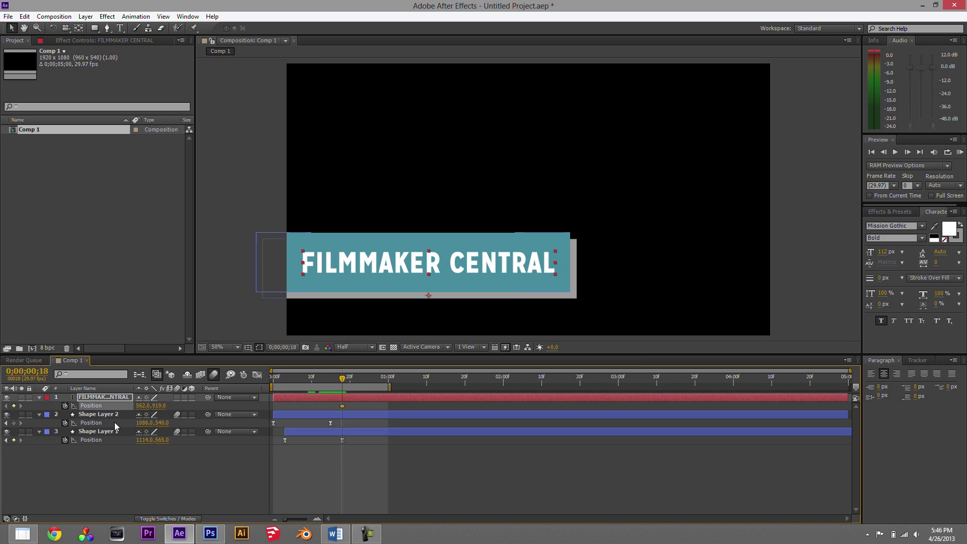
{"action": "left_click_drag", "start_coordinate": [340, 381], "coordinate": [311, 378]}
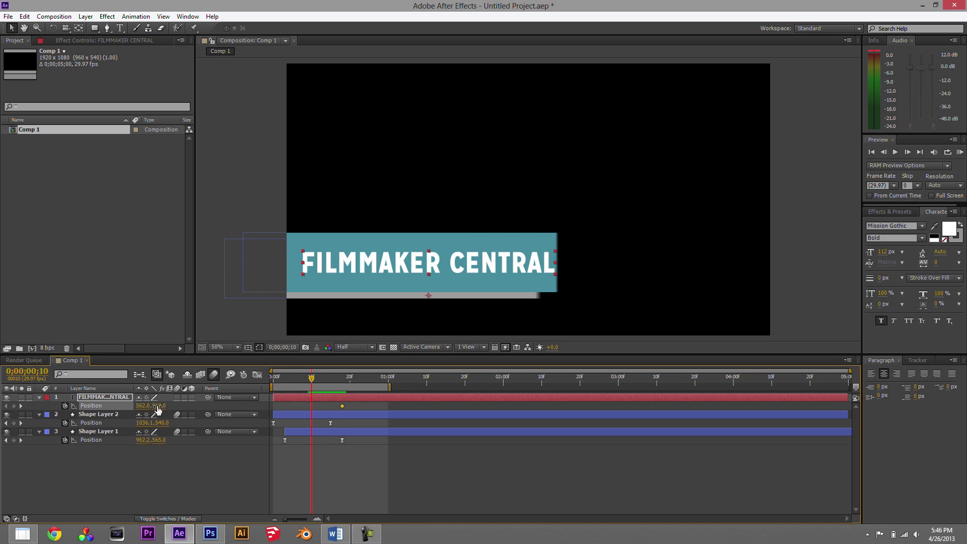
{"action": "left_click_drag", "start_coordinate": [159, 406], "coordinate": [169, 310]}
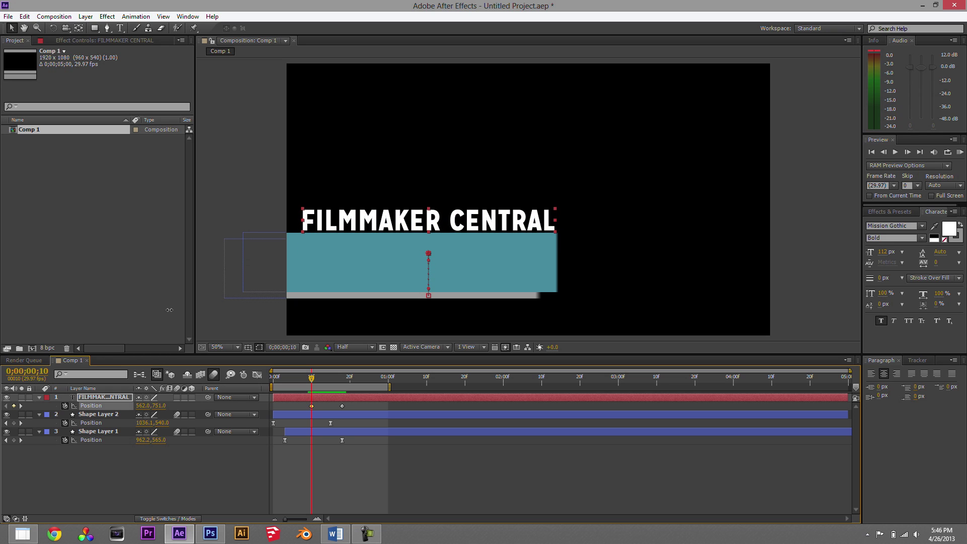
{"action": "left_click_drag", "start_coordinate": [319, 377], "coordinate": [354, 387]}
Apply Easy Ease to both Position keyframes of the text layer
{"action": "left_click", "coordinate": [342, 406]}
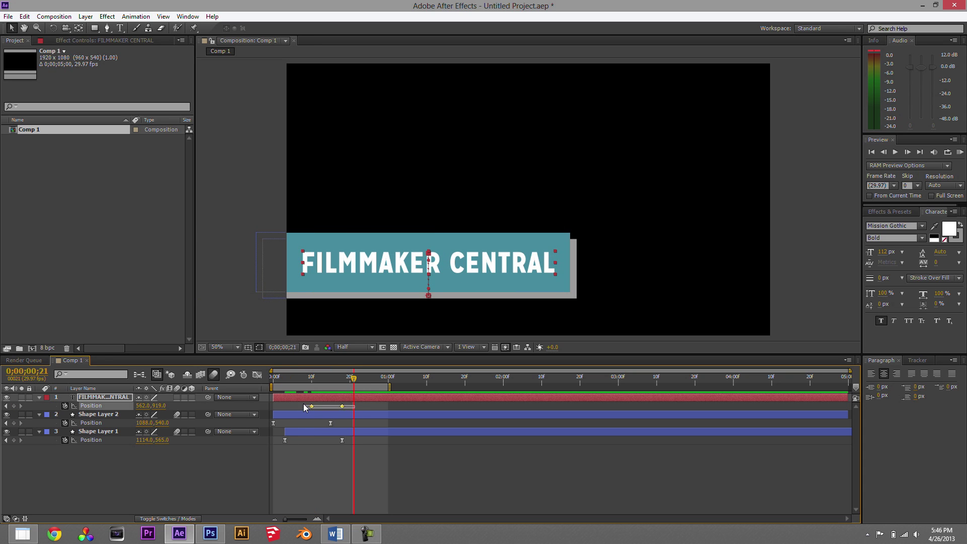
{"action": "right_click", "coordinate": [343, 405]}
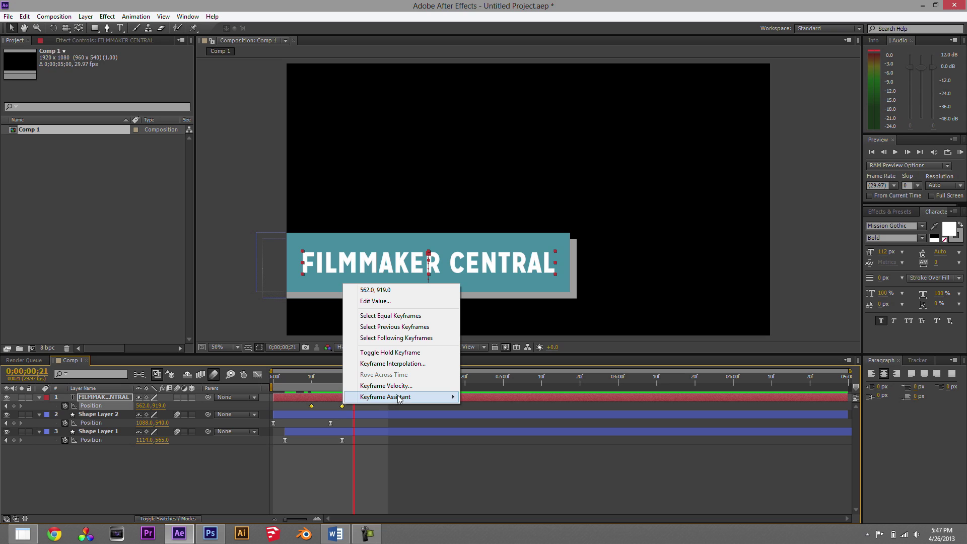
{"action": "mouse_move", "coordinate": [397, 397]}
{"action": "left_click", "coordinate": [484, 422]}
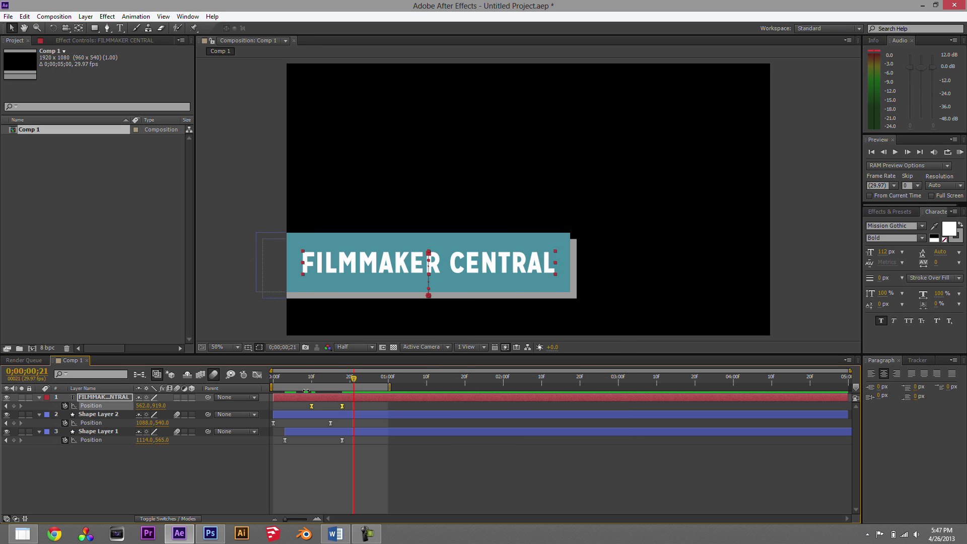
Reshape the text's Position speed curve to start fast and ease slowly into frame 18, then close the Graph Editor and scrub the result
{"action": "left_click_drag", "start_coordinate": [300, 407], "coordinate": [297, 405]}
{"action": "left_click", "coordinate": [261, 376]}
{"action": "left_click_drag", "start_coordinate": [317, 492], "coordinate": [327, 491]}
{"action": "left_click_drag", "start_coordinate": [313, 378], "coordinate": [345, 391]}
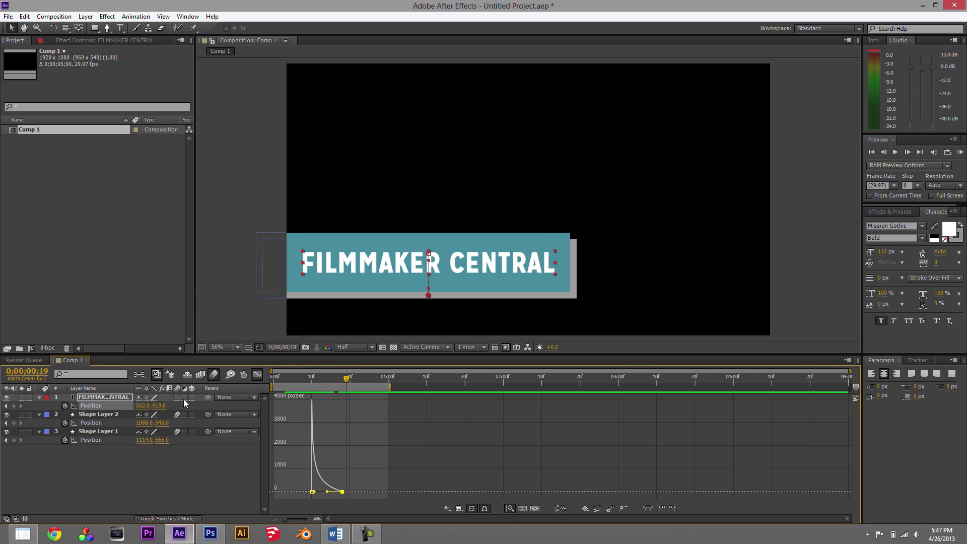
{"action": "left_click", "coordinate": [257, 374]}
{"action": "mouse_move", "coordinate": [321, 375]}
{"action": "left_mouse_down"}
{"action": "mouse_move", "coordinate": [284, 379]}
{"action": "mouse_move", "coordinate": [336, 388]}
{"action": "mouse_move", "coordinate": [282, 391]}
{"action": "mouse_move", "coordinate": [327, 392]}
{"action": "left_mouse_up"}
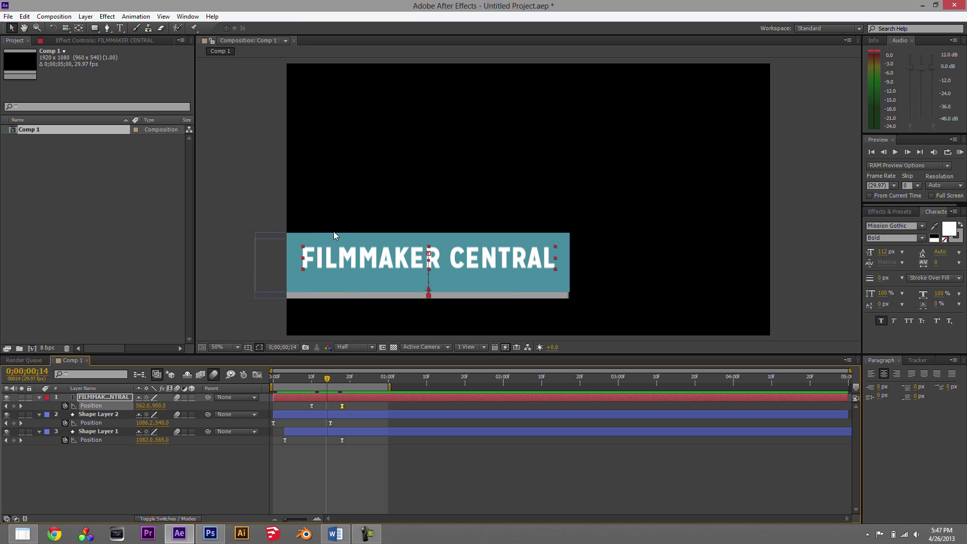
Pre-compose the text layer as FILMMAKER CENTRAL Comp 1, moving all attributes into the new composition
{"action": "mouse_move", "coordinate": [323, 385]}
{"action": "left_mouse_down"}
{"action": "mouse_move", "coordinate": [304, 385]}
{"action": "mouse_move", "coordinate": [336, 388]}
{"action": "mouse_move", "coordinate": [283, 384]}
{"action": "mouse_move", "coordinate": [350, 387]}
{"action": "mouse_move", "coordinate": [330, 381]}
{"action": "left_mouse_up"}
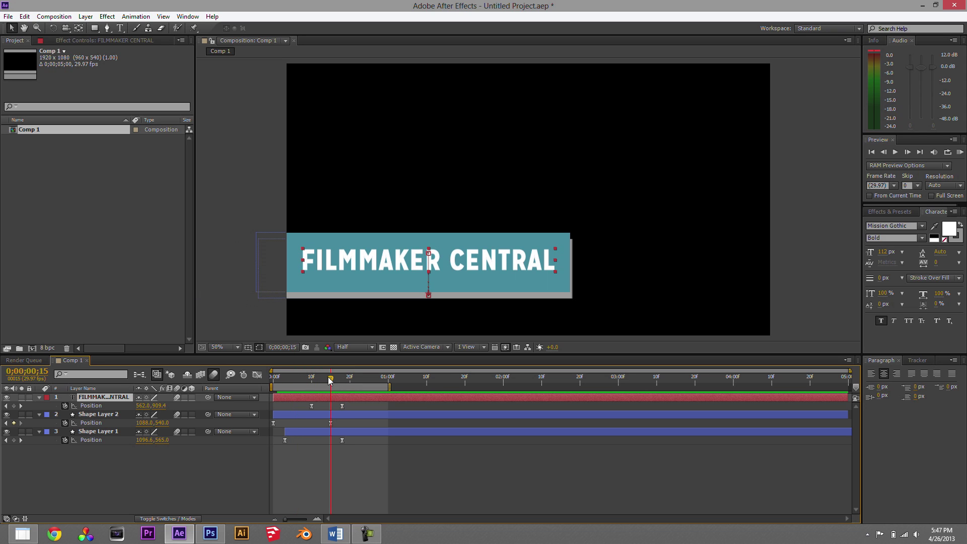
{"action": "right_click", "coordinate": [116, 398]}
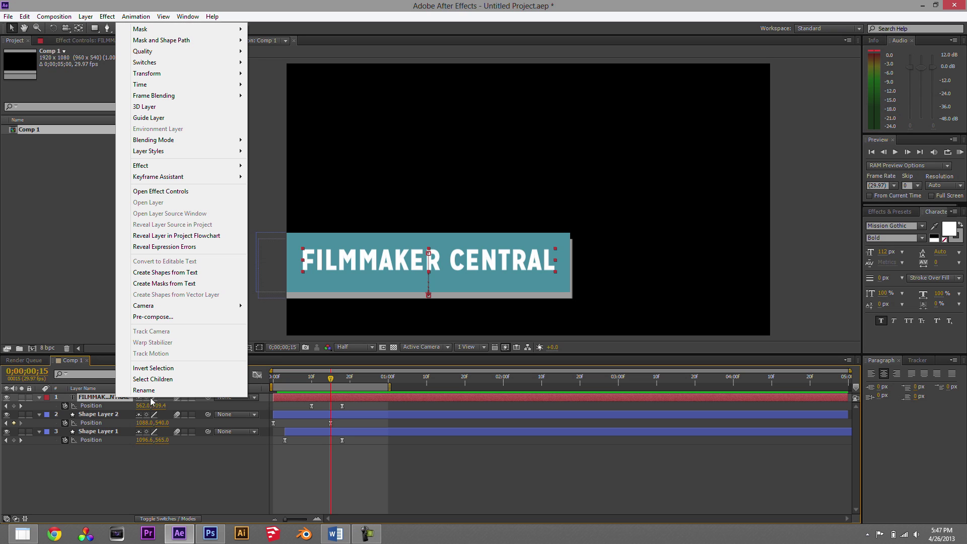
{"action": "left_click", "coordinate": [179, 317]}
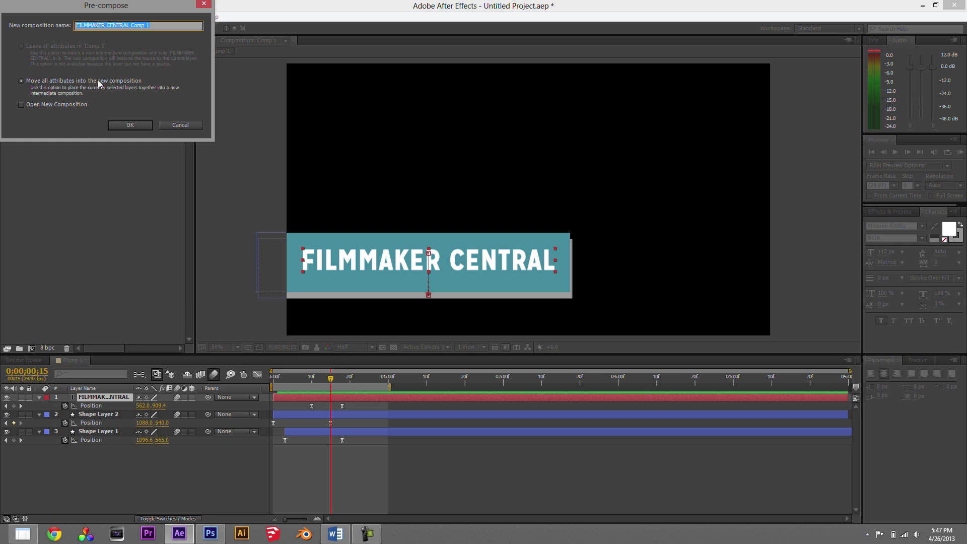
{"action": "left_click", "coordinate": [129, 124]}
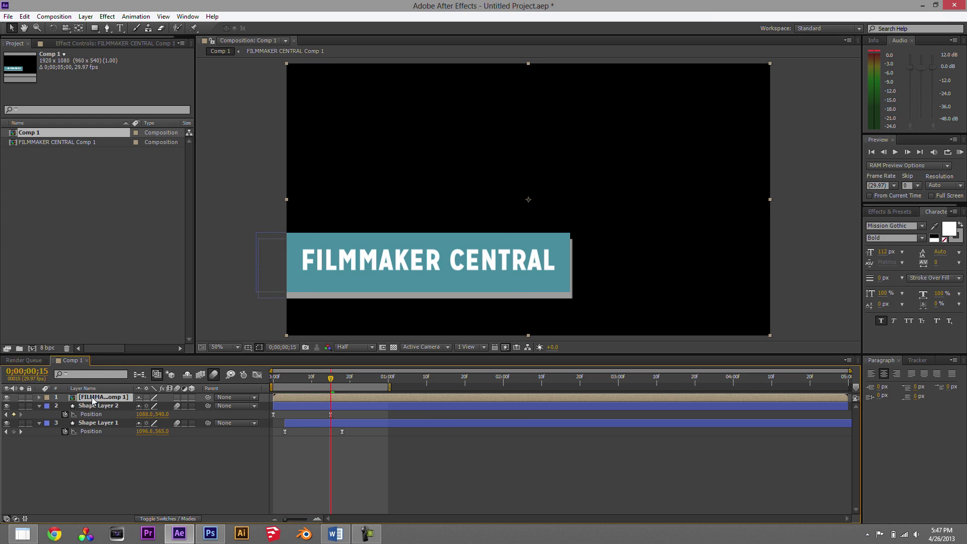
Open FILMMAKER CENTRAL Comp 1, scrub the text's motion inside it, and return to Comp 1
{"action": "double_click", "coordinate": [93, 398]}
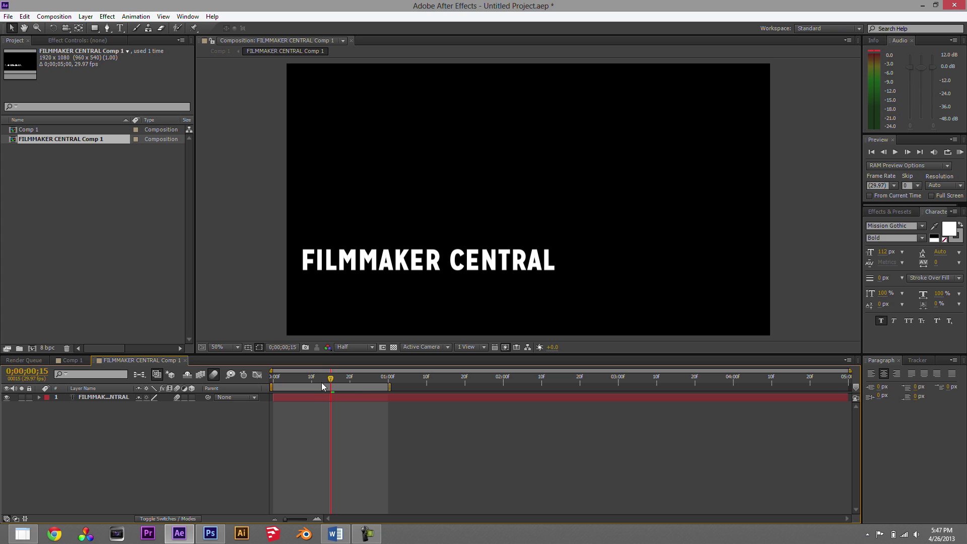
{"action": "mouse_move", "coordinate": [333, 378]}
{"action": "left_mouse_down"}
{"action": "mouse_move", "coordinate": [317, 381]}
{"action": "mouse_move", "coordinate": [342, 385]}
{"action": "mouse_move", "coordinate": [305, 387]}
{"action": "mouse_move", "coordinate": [322, 388]}
{"action": "left_mouse_up"}
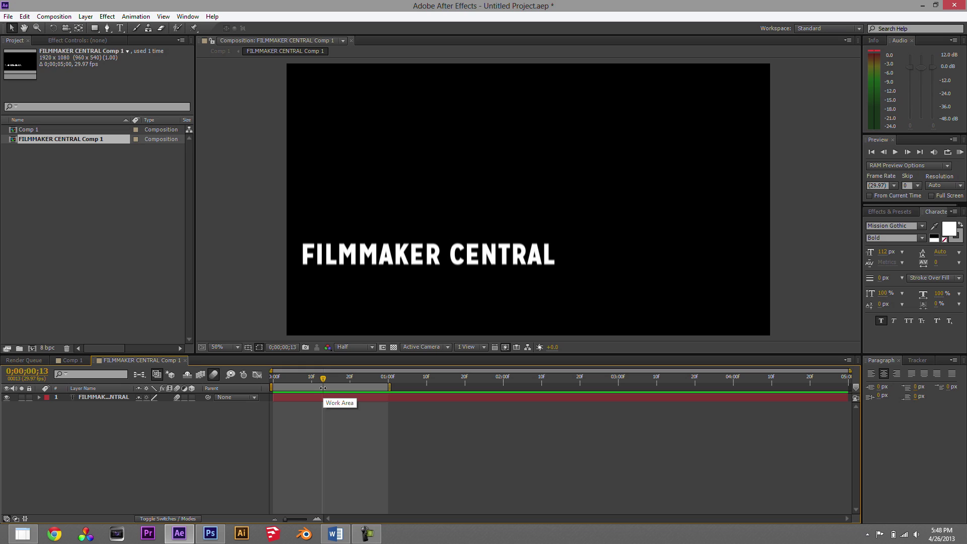
{"action": "left_click", "coordinate": [65, 360]}
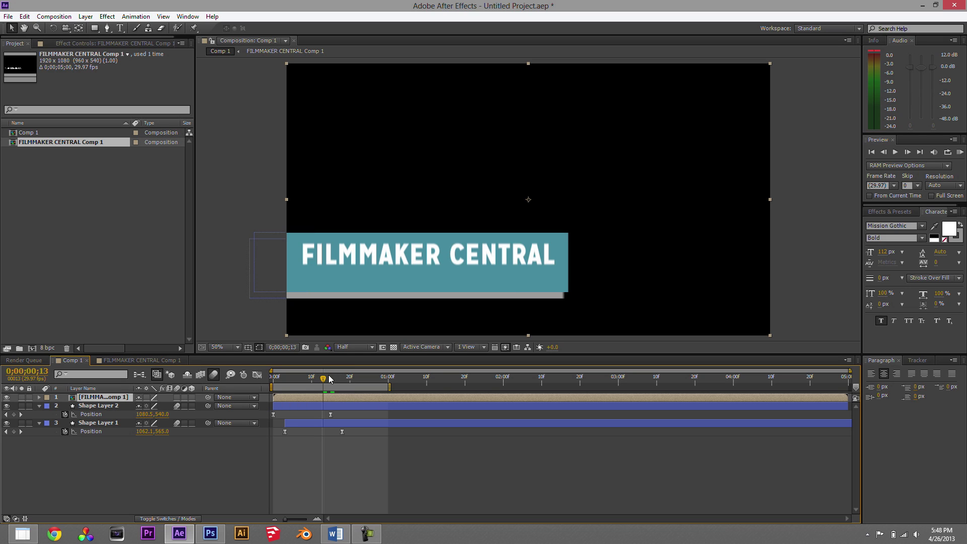
At frame 19, draw a rectangular mask on the pre-composed text layer, enclosing the text and matching the teal bar's height
{"action": "left_click_drag", "start_coordinate": [323, 379], "coordinate": [346, 381]}
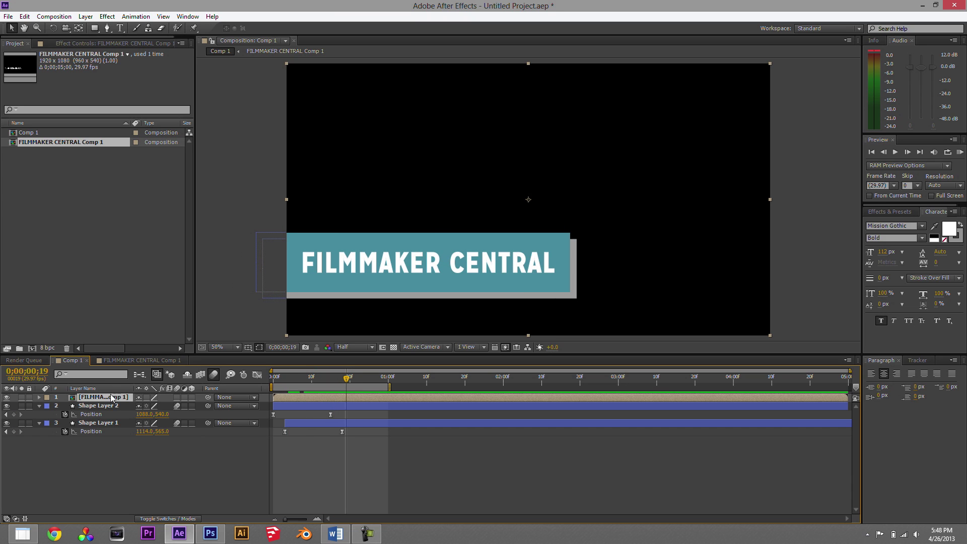
{"action": "left_click", "coordinate": [97, 29]}
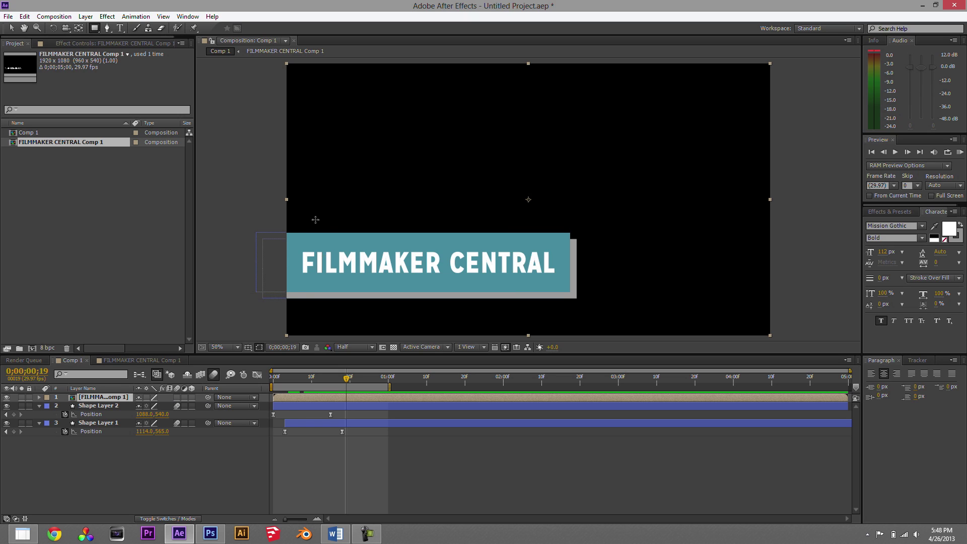
{"action": "left_click_drag", "start_coordinate": [297, 234], "coordinate": [568, 291]}
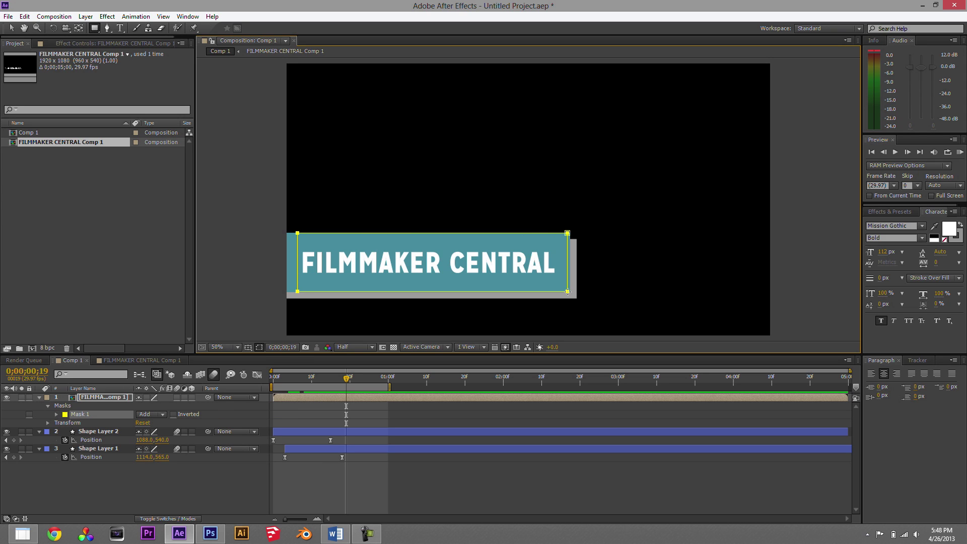
Enable motion blur on the pre-composed text layer and preview the masked text reveal with the sliding bars
{"action": "mouse_move", "coordinate": [346, 381]}
{"action": "left_mouse_down"}
{"action": "mouse_move", "coordinate": [249, 388]}
{"action": "mouse_move", "coordinate": [365, 383]}
{"action": "left_mouse_up"}
{"action": "left_click", "coordinate": [337, 495]}
{"action": "key", "text": "space"}
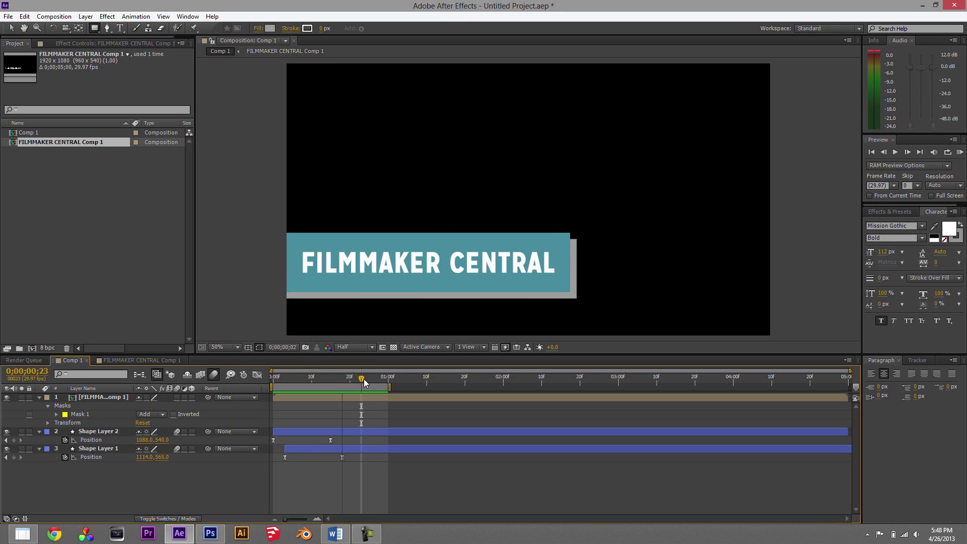
{"action": "key", "text": "space"}
{"action": "key", "text": "space"}
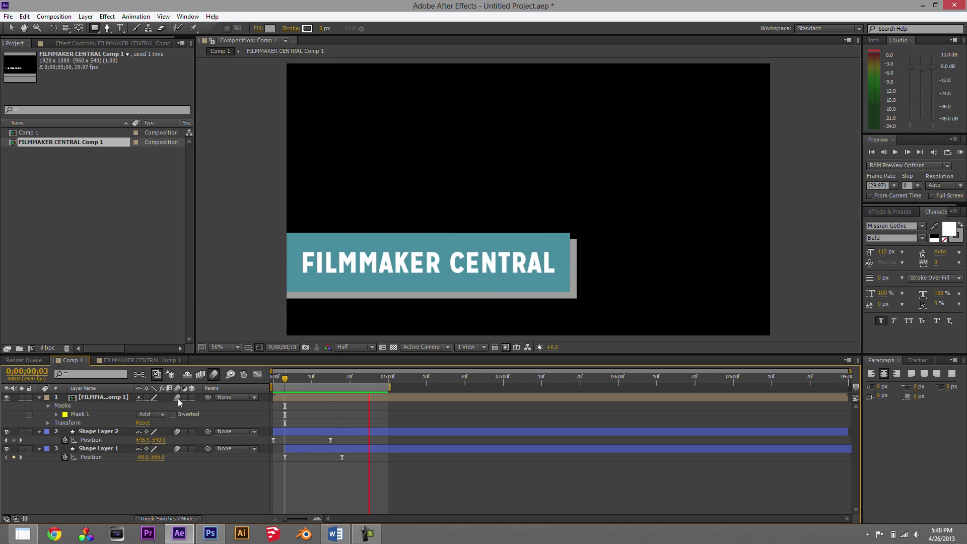
{"action": "key", "text": "space"}
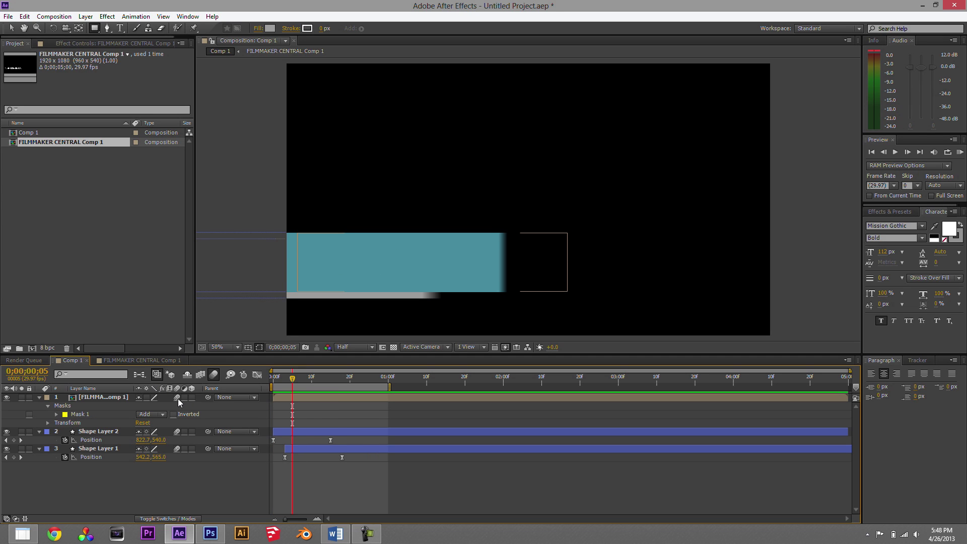
{"action": "left_click_drag", "start_coordinate": [300, 376], "coordinate": [358, 380]}
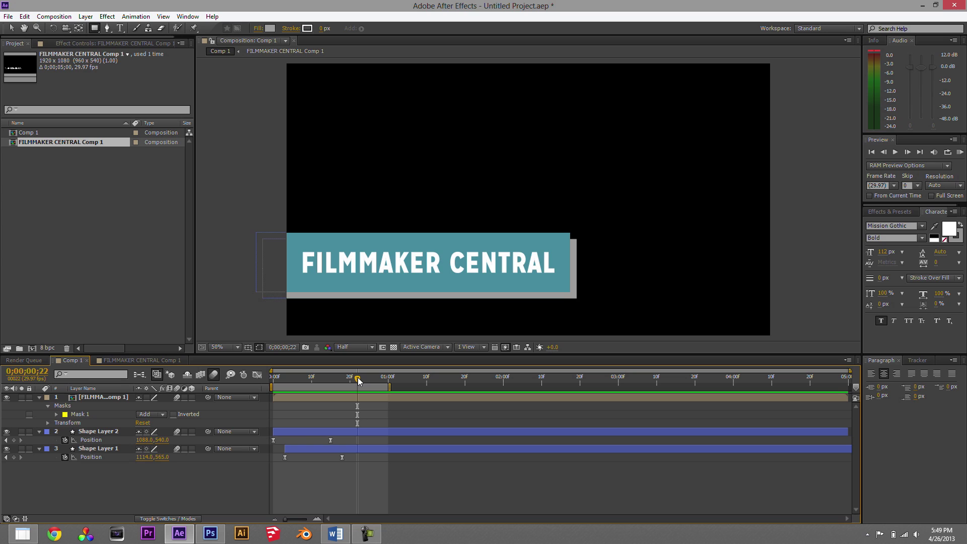
Delete all three layers from Comp 1 and remove both compositions from the project
{"action": "left_click_drag", "start_coordinate": [128, 488], "coordinate": [82, 399]}
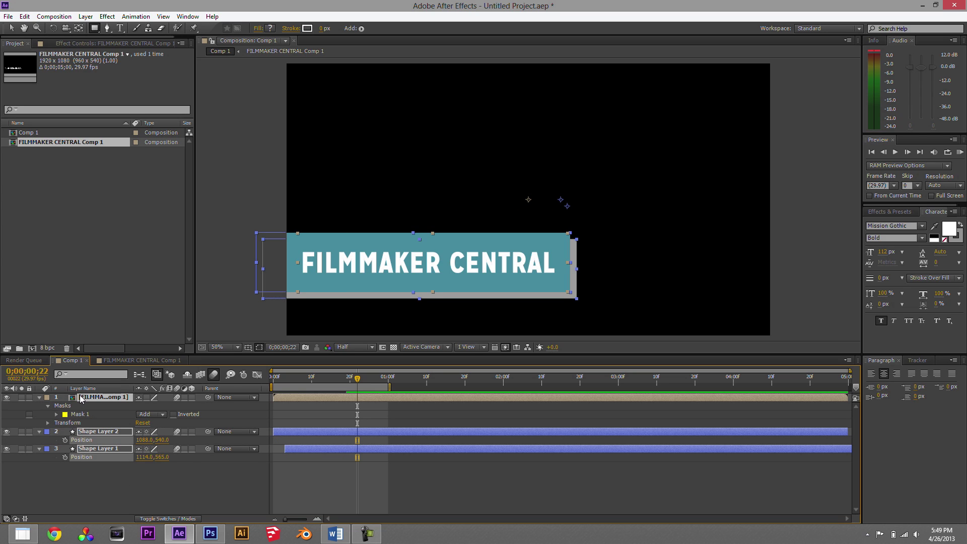
{"action": "key", "text": "Delete"}
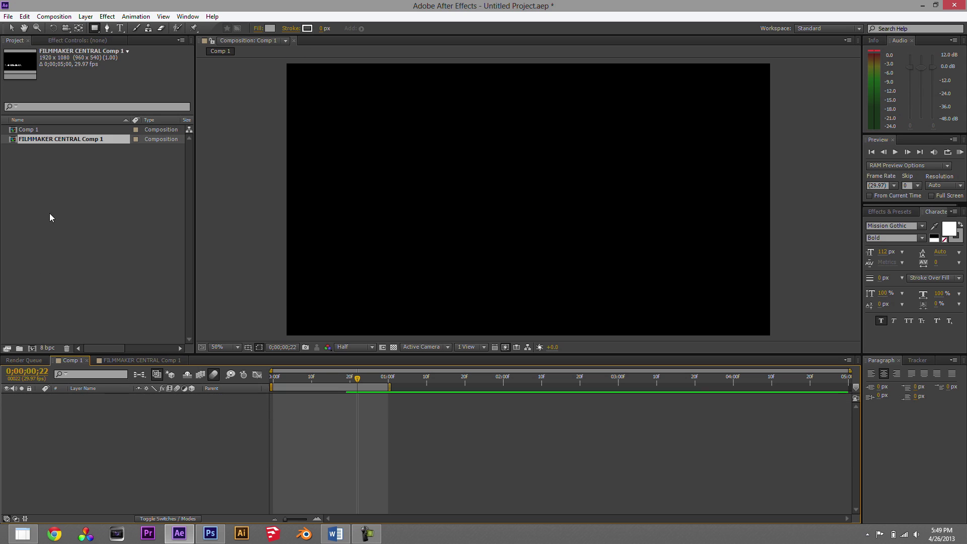
{"action": "left_click", "coordinate": [59, 161]}
{"action": "left_click_drag", "start_coordinate": [59, 173], "coordinate": [35, 134]}
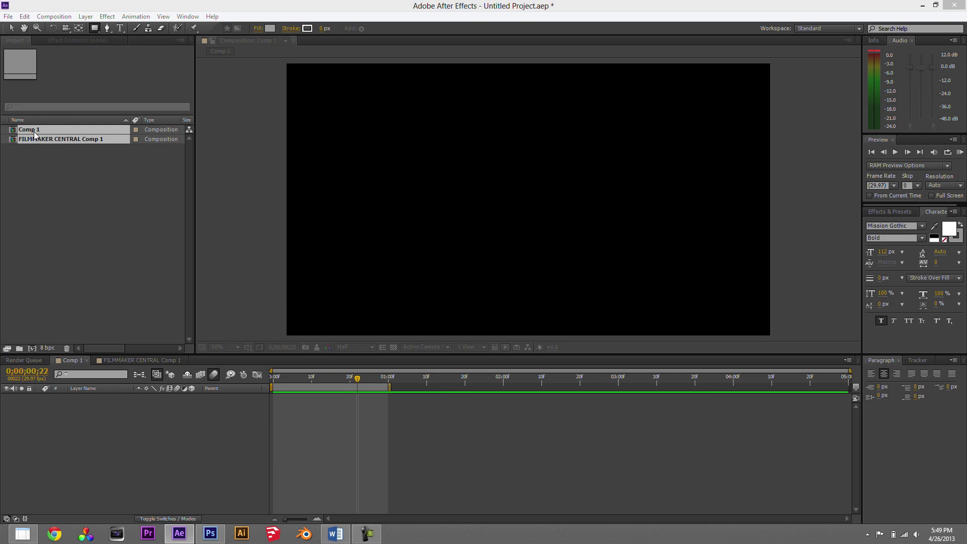
{"action": "key", "text": "Delete"}
{"action": "left_click", "coordinate": [531, 278]}
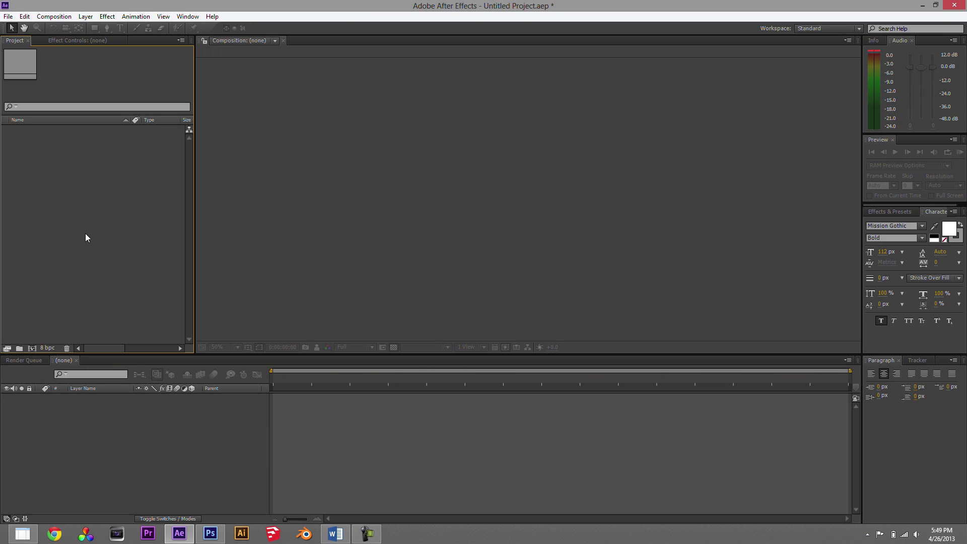
Import the MVI_9978.MOV footage and create a new composition from it
{"action": "left_click", "coordinate": [33, 346]}
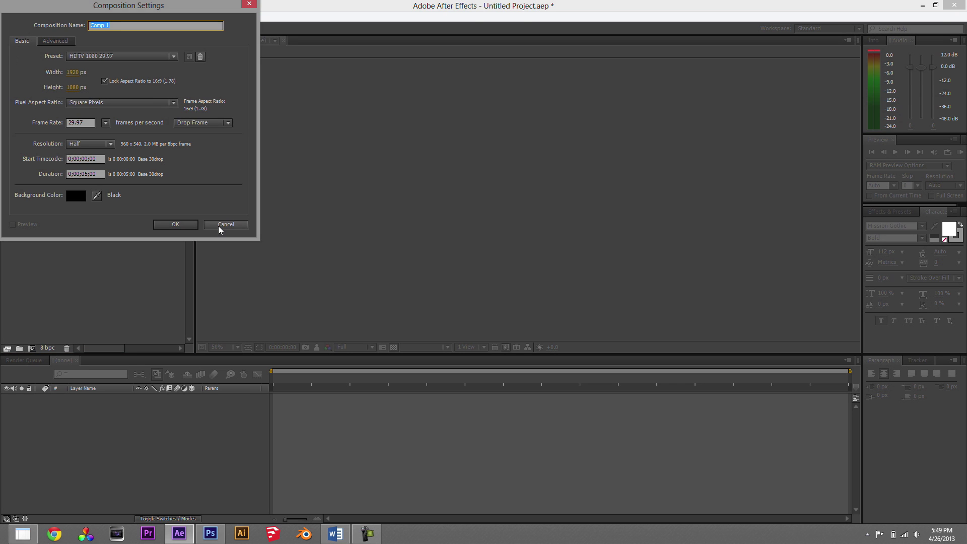
{"action": "left_click", "coordinate": [223, 224]}
{"action": "double_click", "coordinate": [117, 223]}
{"action": "left_click", "coordinate": [629, 163]}
{"action": "left_click", "coordinate": [654, 342]}
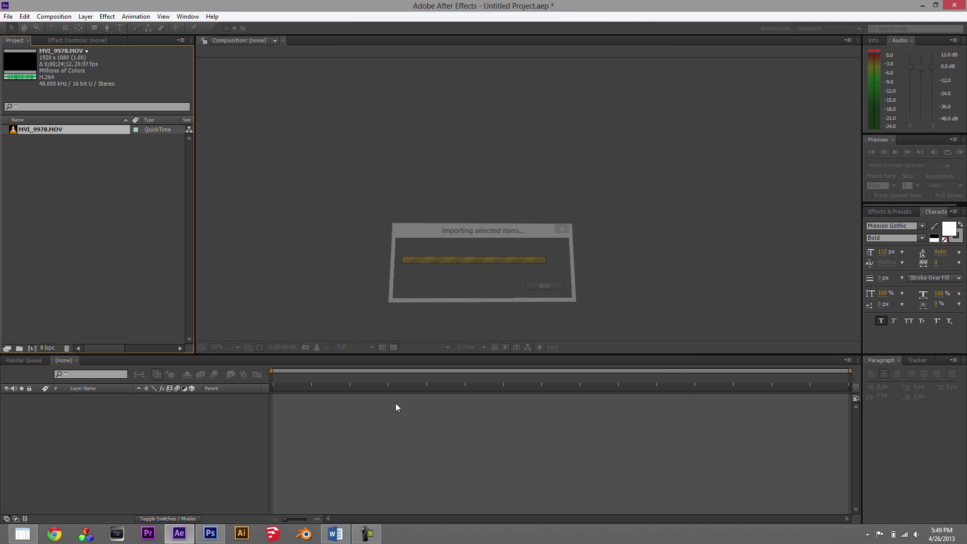
{"action": "left_click_drag", "start_coordinate": [44, 128], "coordinate": [34, 347]}
Slide the footage layer about 4 seconds earlier, trim its end at 0;00;02;19, and preview the shortened work area
{"action": "left_click_drag", "start_coordinate": [281, 380], "coordinate": [366, 384]}
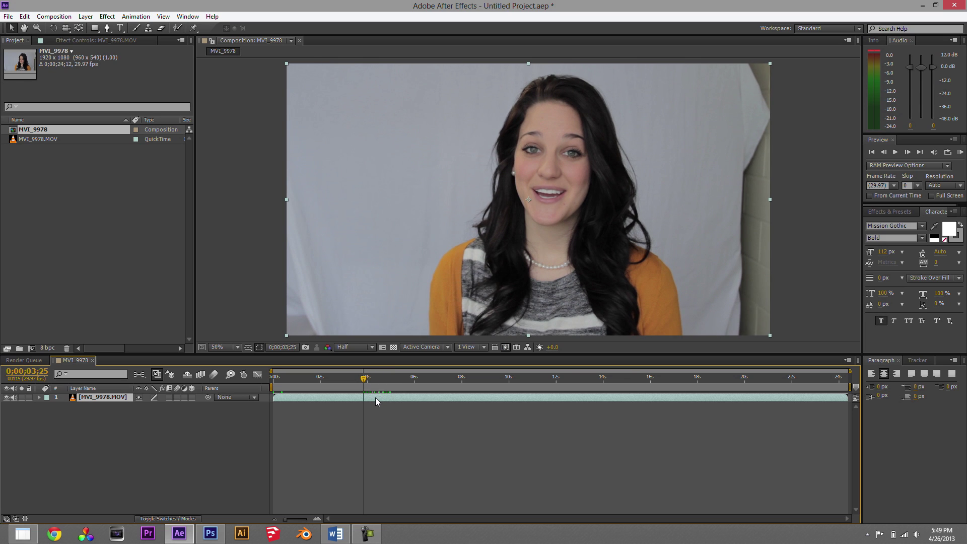
{"action": "left_click_drag", "start_coordinate": [376, 397], "coordinate": [341, 379]}
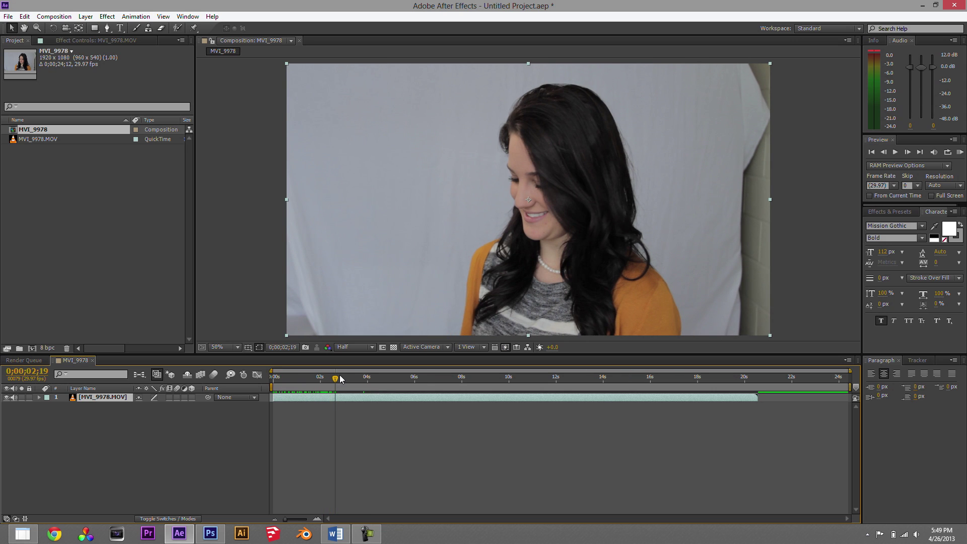
{"action": "key", "text": "alt+bracketright"}
{"action": "left_click_drag", "start_coordinate": [336, 380], "coordinate": [273, 384]}
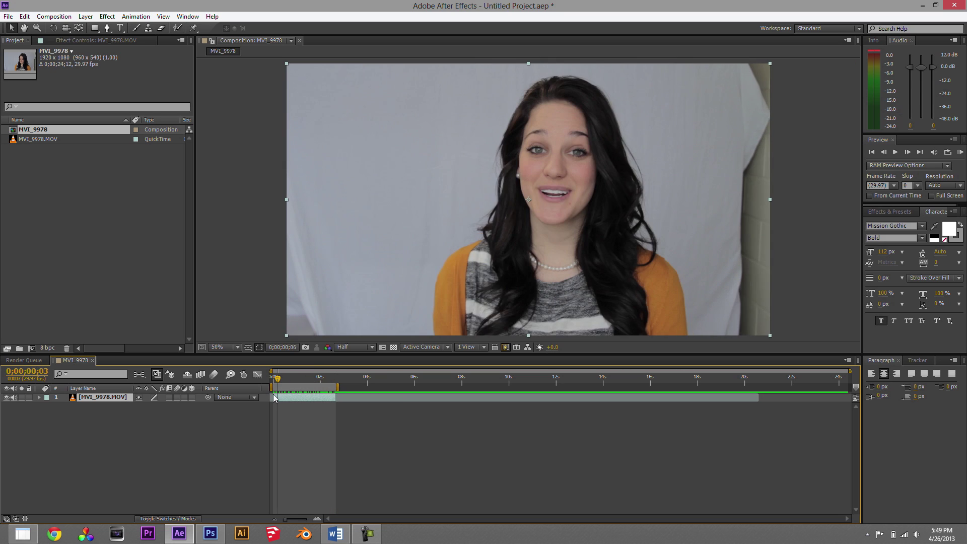
{"action": "key", "text": "KP_0"}
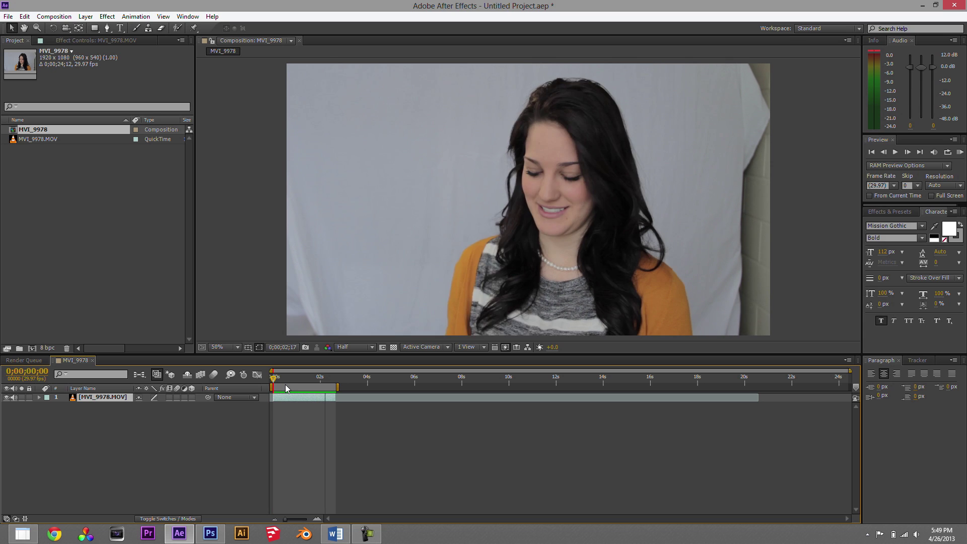
{"action": "left_click", "coordinate": [352, 396]}
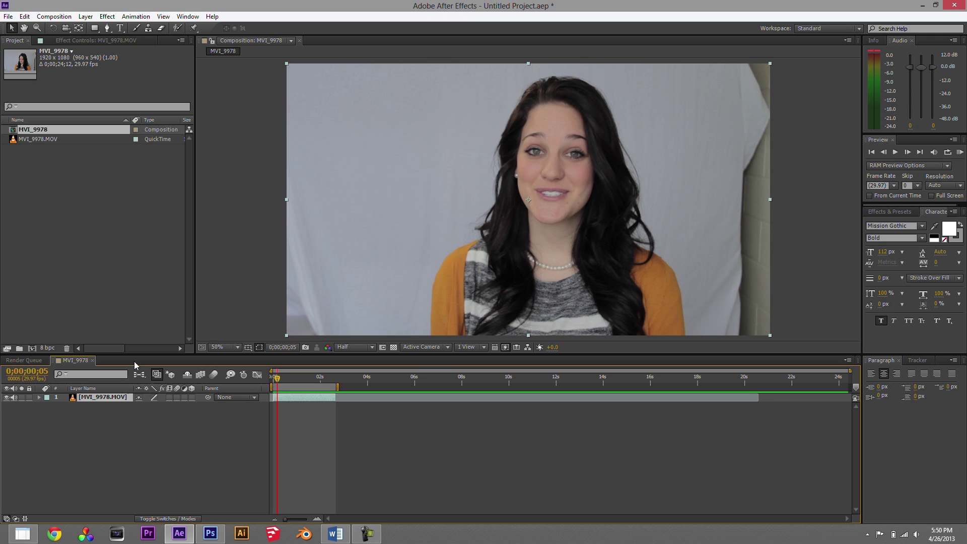
Apply the Exposure color correction effect to the MVI_9978.MOV layer and show its effect controls
{"action": "left_click", "coordinate": [107, 17]}
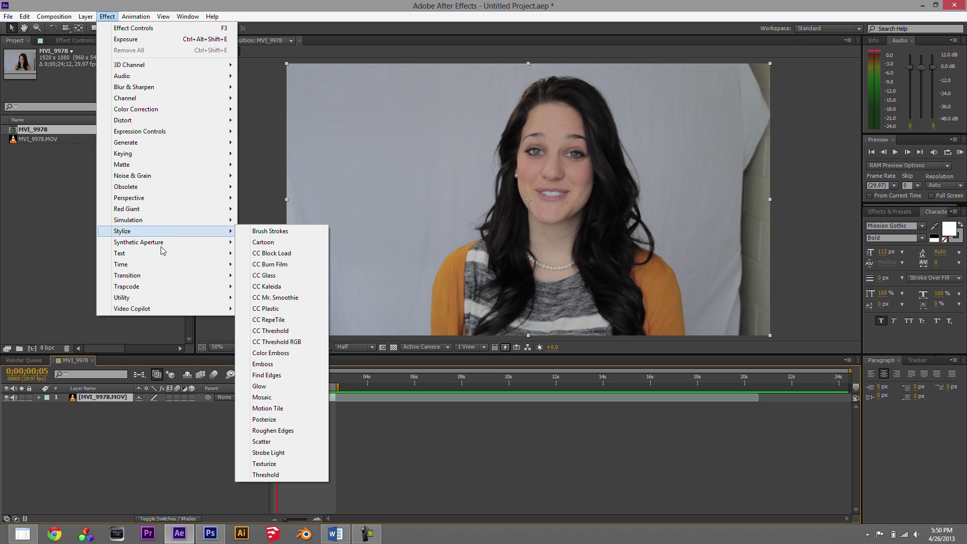
{"action": "mouse_move", "coordinate": [149, 110]}
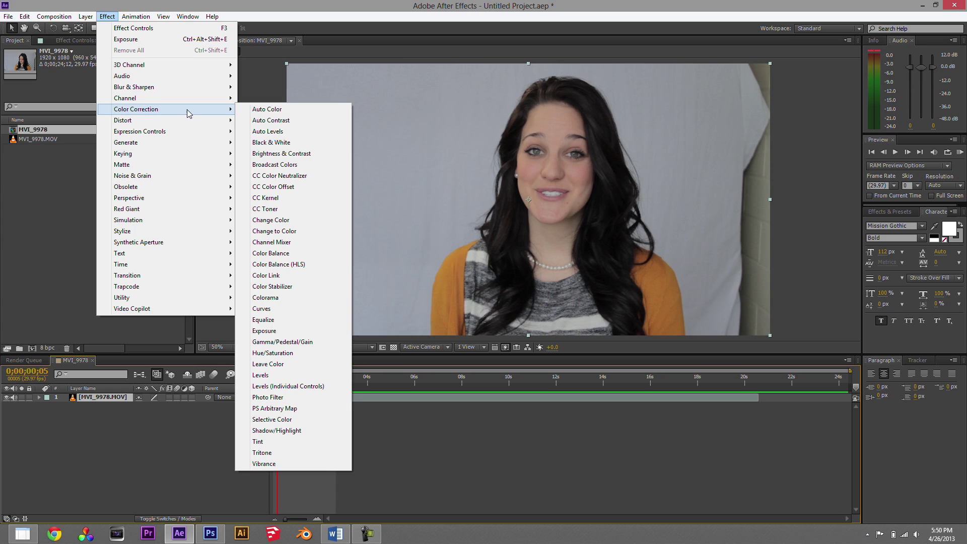
{"action": "left_click", "coordinate": [285, 332]}
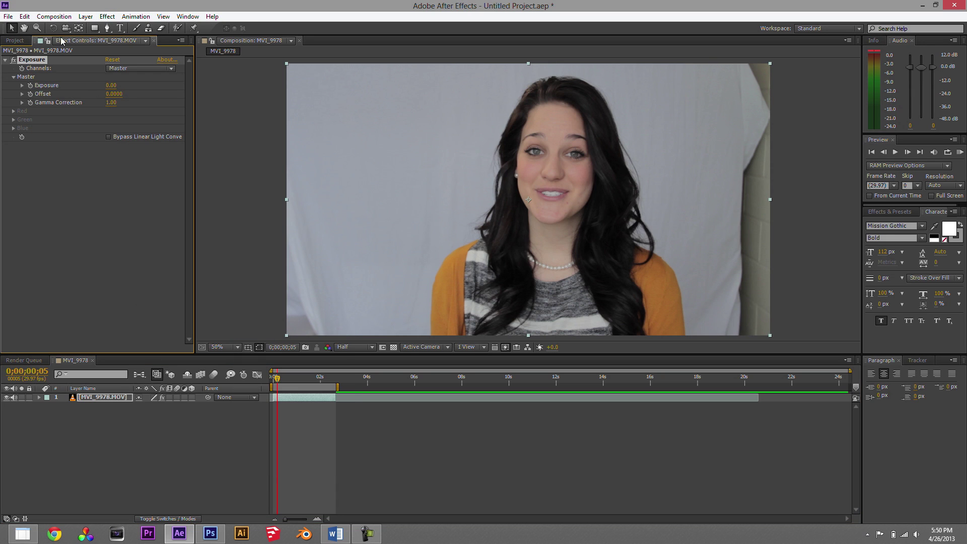
{"action": "left_click", "coordinate": [15, 40]}
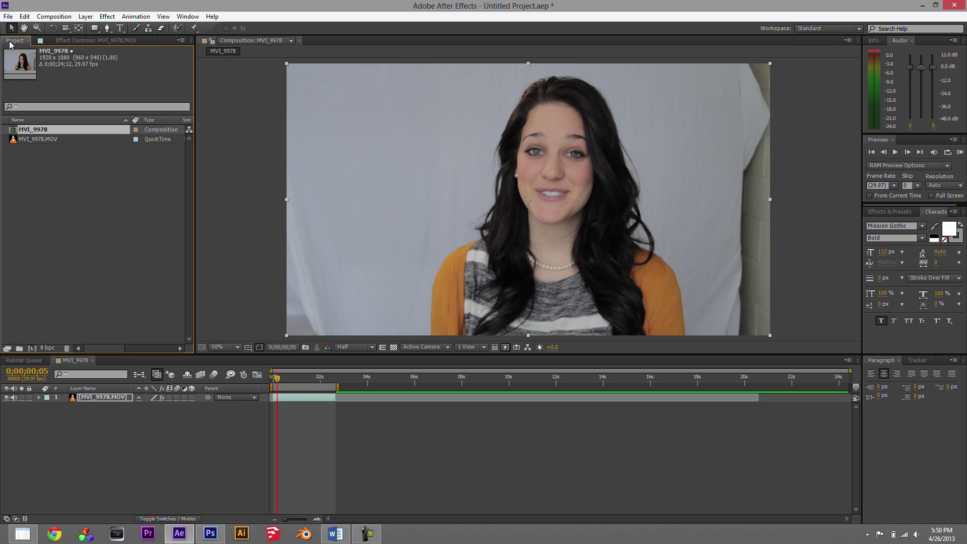
{"action": "left_click", "coordinate": [90, 43]}
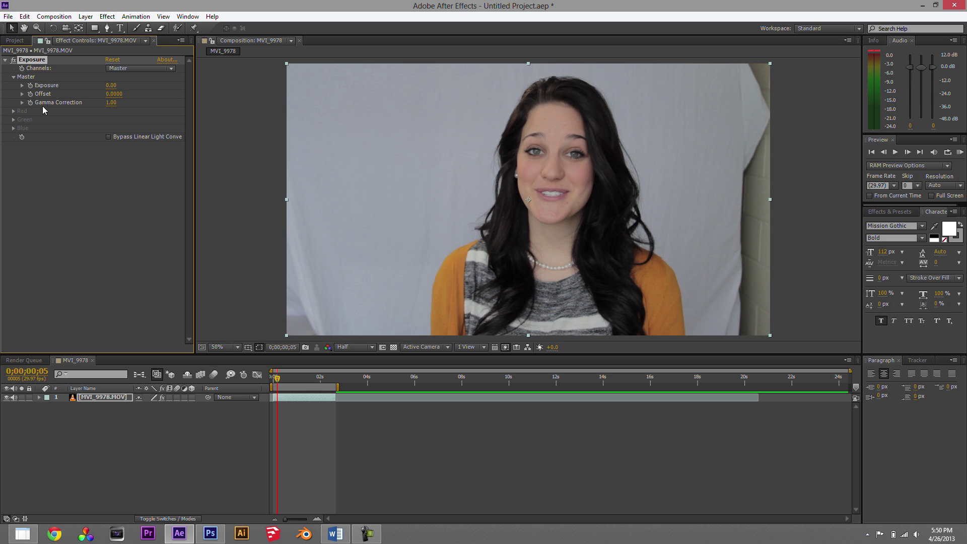
Set the effect's Master Exposure to 2.02 and collapse the Master group
{"action": "left_click_drag", "start_coordinate": [107, 86], "coordinate": [73, 82]}
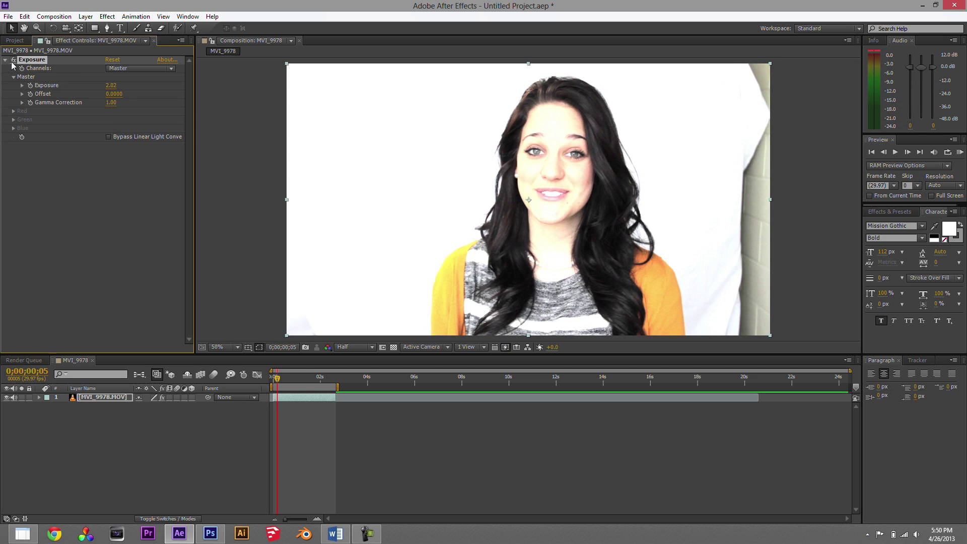
{"action": "left_click", "coordinate": [14, 77]}
{"action": "left_click", "coordinate": [6, 60]}
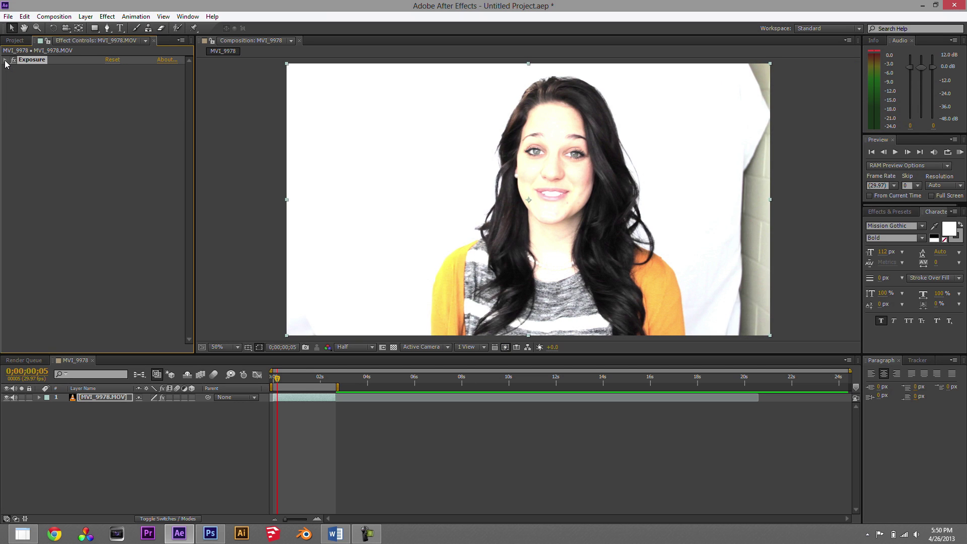
{"action": "left_click", "coordinate": [7, 61]}
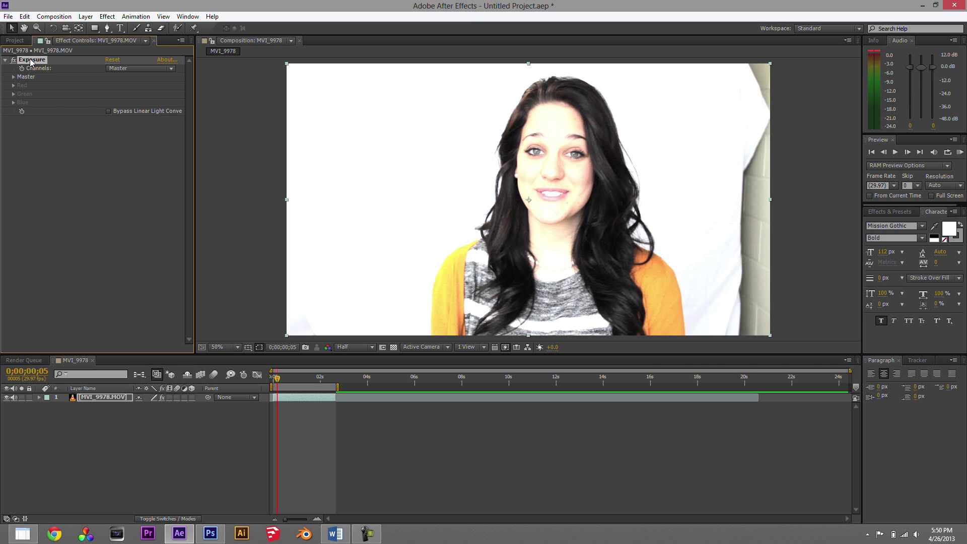
Expand the footage layer's Exposure effect properties in the timeline
{"action": "left_click", "coordinate": [40, 398]}
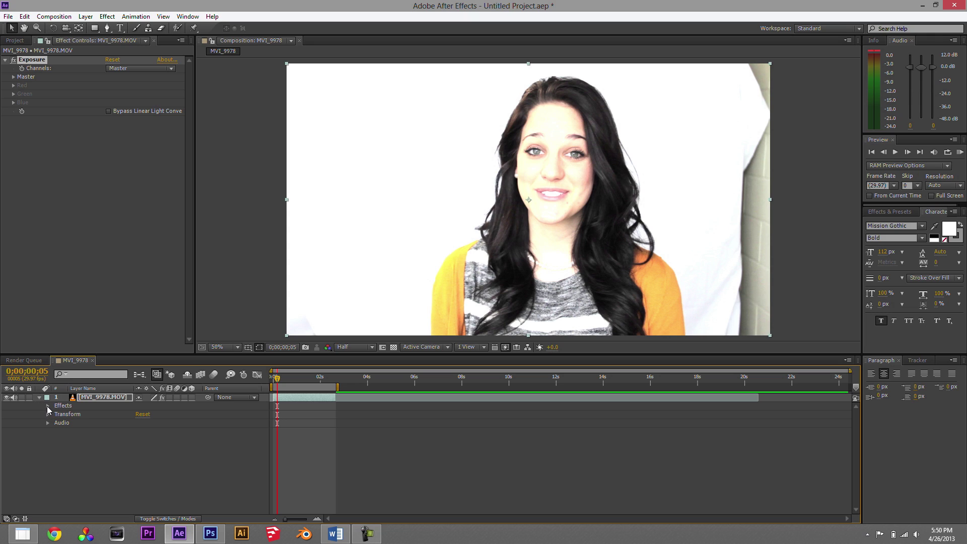
{"action": "left_click", "coordinate": [48, 406]}
{"action": "left_click", "coordinate": [56, 414]}
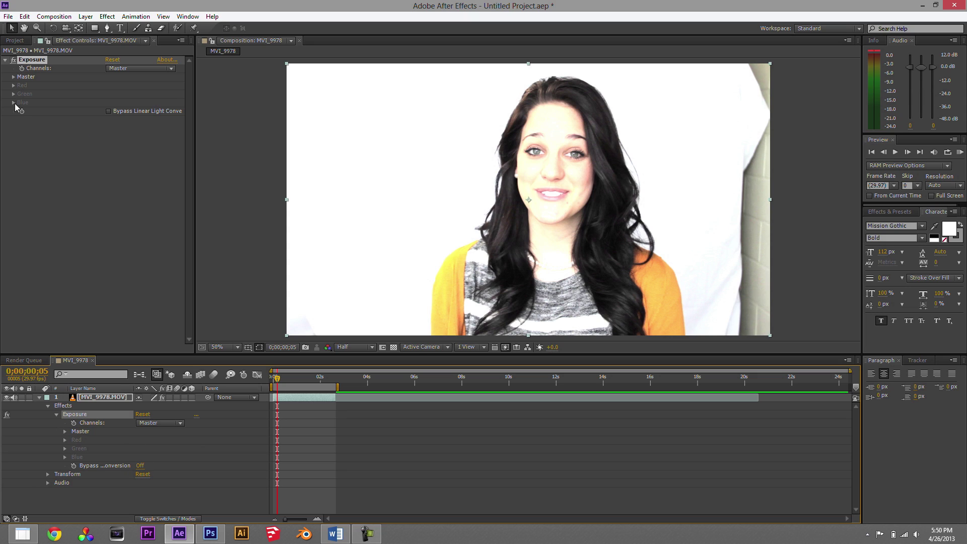
Remove the Exposure effect from the MVI_9978.MOV layer and apply the Levels color correction effect instead
{"action": "left_click", "coordinate": [30, 61]}
{"action": "key", "text": "Delete"}
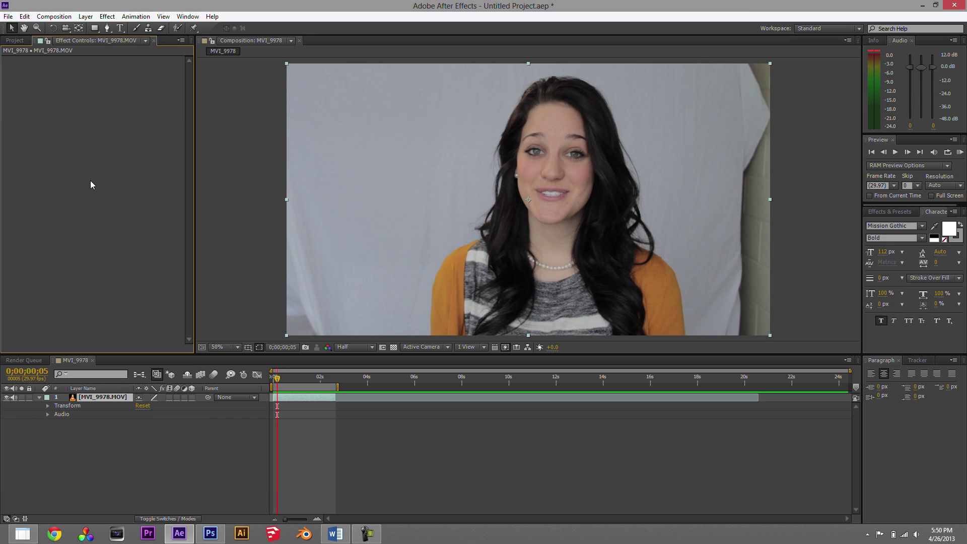
{"action": "left_click", "coordinate": [107, 16]}
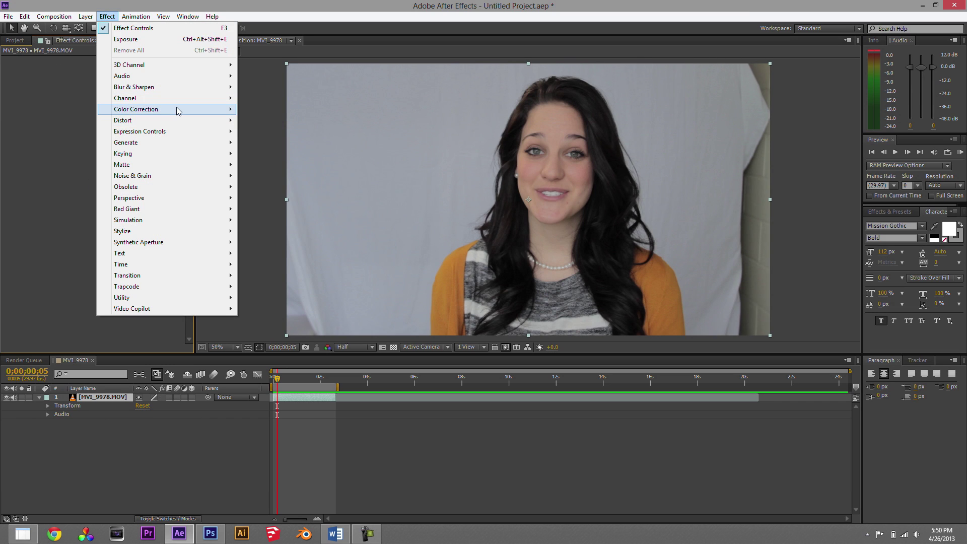
{"action": "mouse_move", "coordinate": [177, 110]}
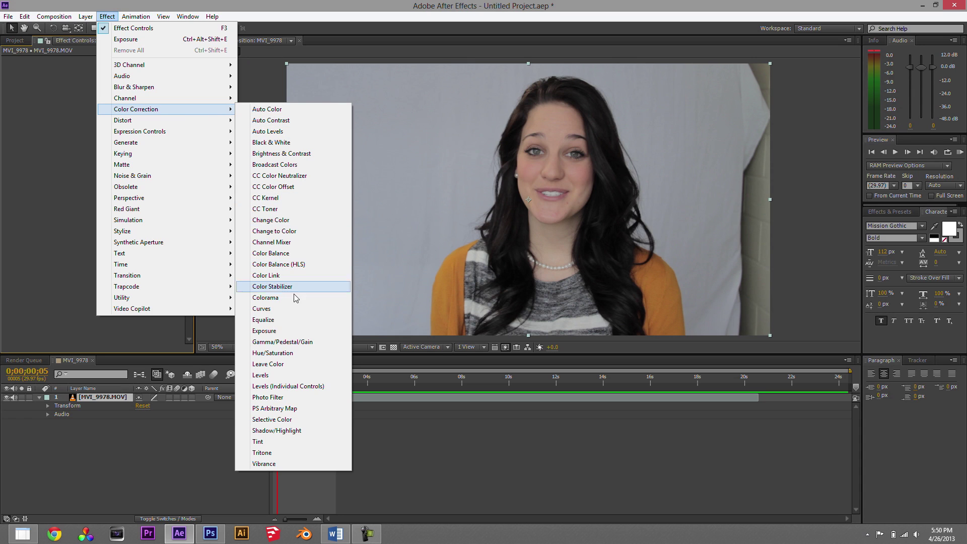
{"action": "left_click", "coordinate": [282, 375]}
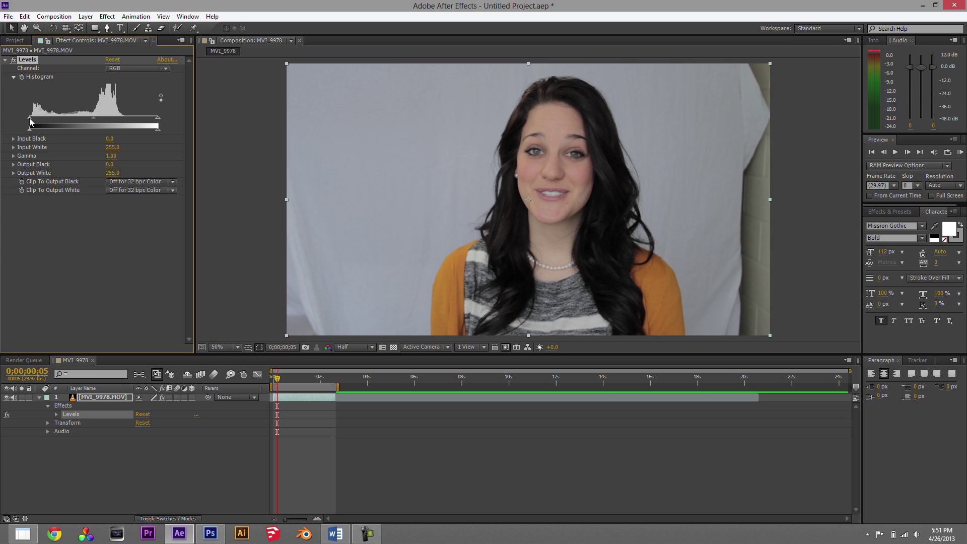
Try a Levels Input Black of 36.0 on the RGB channel, then return it to 0.0 with Input White at 255.0
{"action": "left_click_drag", "start_coordinate": [33, 121], "coordinate": [47, 121]}
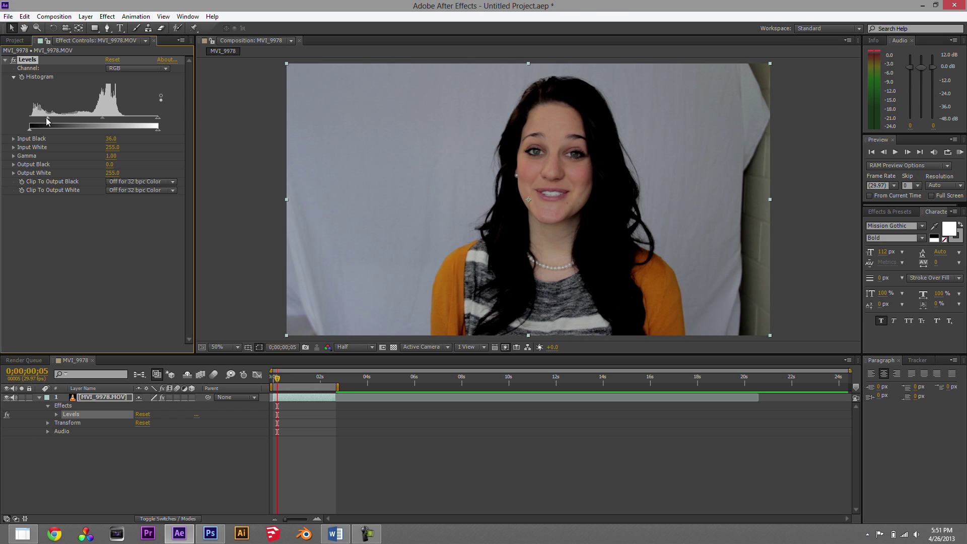
{"action": "left_click_drag", "start_coordinate": [48, 121], "coordinate": [26, 119]}
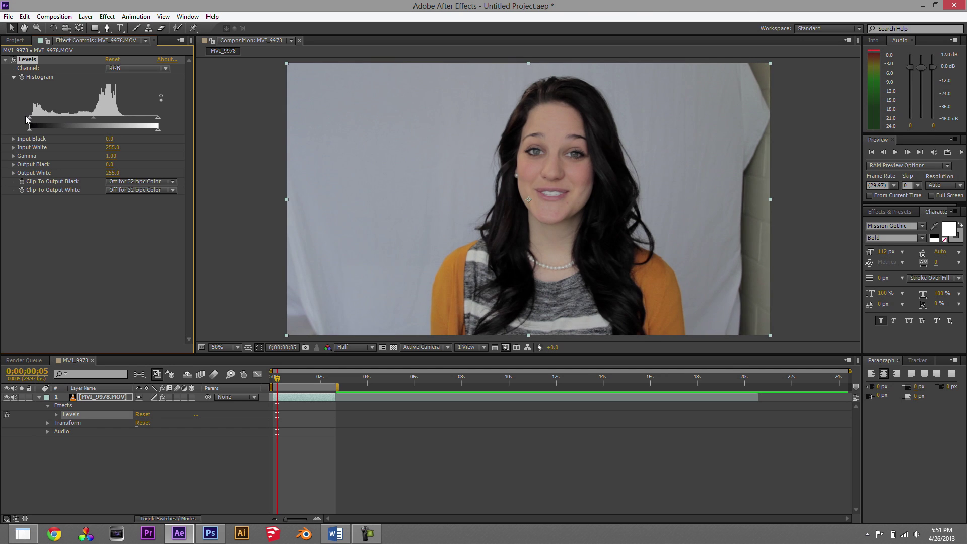
{"action": "mouse_move", "coordinate": [158, 121]}
{"action": "left_mouse_down"}
{"action": "mouse_move", "coordinate": [56, 119]}
{"action": "mouse_move", "coordinate": [166, 120]}
{"action": "left_mouse_up"}
{"action": "left_click_drag", "start_coordinate": [30, 121], "coordinate": [28, 127]}
Switch Levels to the Red channel, test its input range, and return Red Input Black to 0.0 and Red Input White to 255.0
{"action": "left_click", "coordinate": [119, 69]}
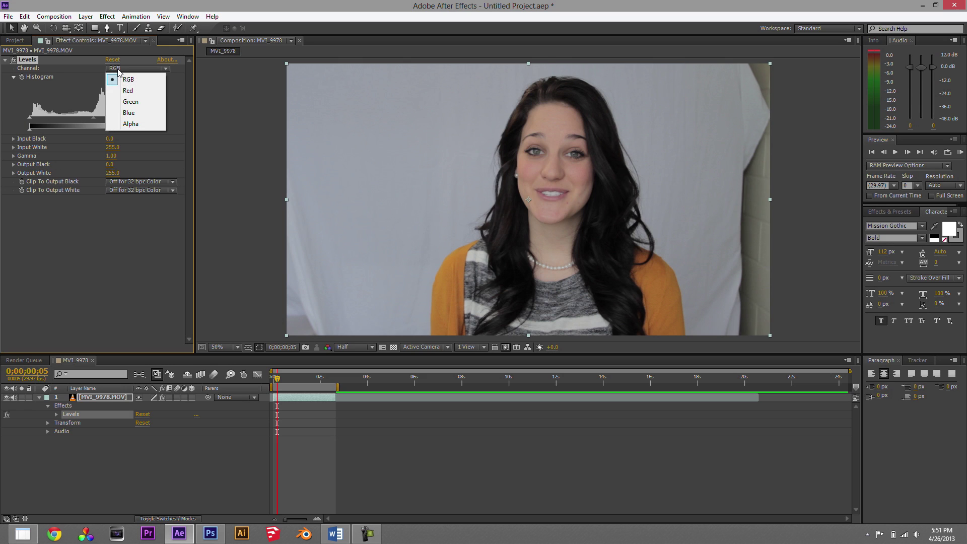
{"action": "left_click", "coordinate": [146, 91]}
{"action": "left_click_drag", "start_coordinate": [30, 120], "coordinate": [59, 124]}
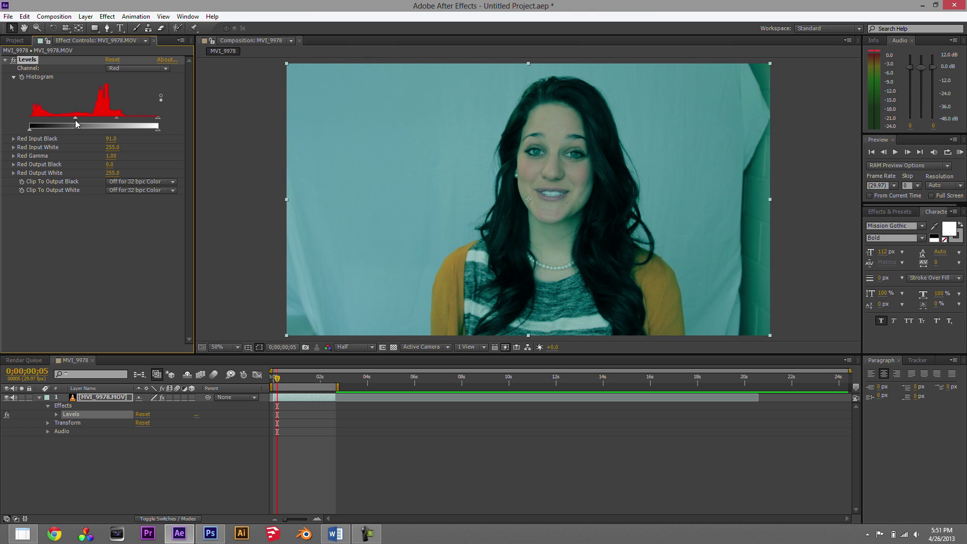
{"action": "left_click_drag", "start_coordinate": [75, 120], "coordinate": [18, 123]}
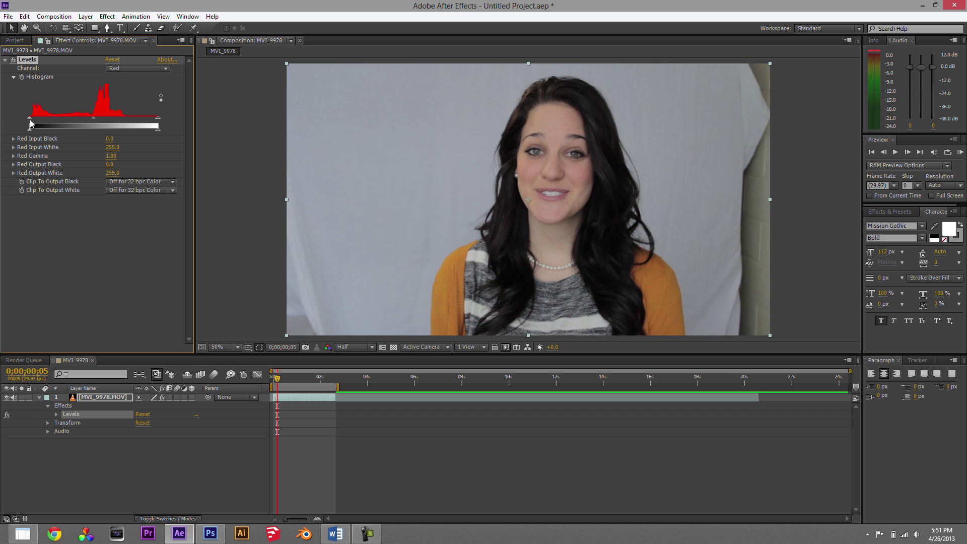
{"action": "left_click_drag", "start_coordinate": [157, 120], "coordinate": [154, 122]}
{"action": "left_click_drag", "start_coordinate": [135, 121], "coordinate": [170, 124]}
Expand the Levels properties in the timeline and set a starting Histogram keyframe at 0;00;00;00
{"action": "left_click", "coordinate": [56, 414]}
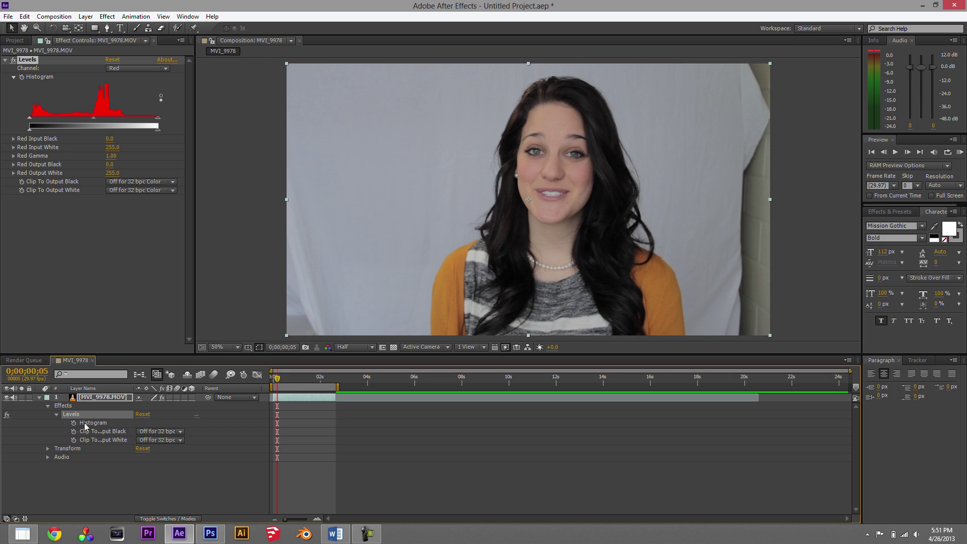
{"action": "key", "text": "Home"}
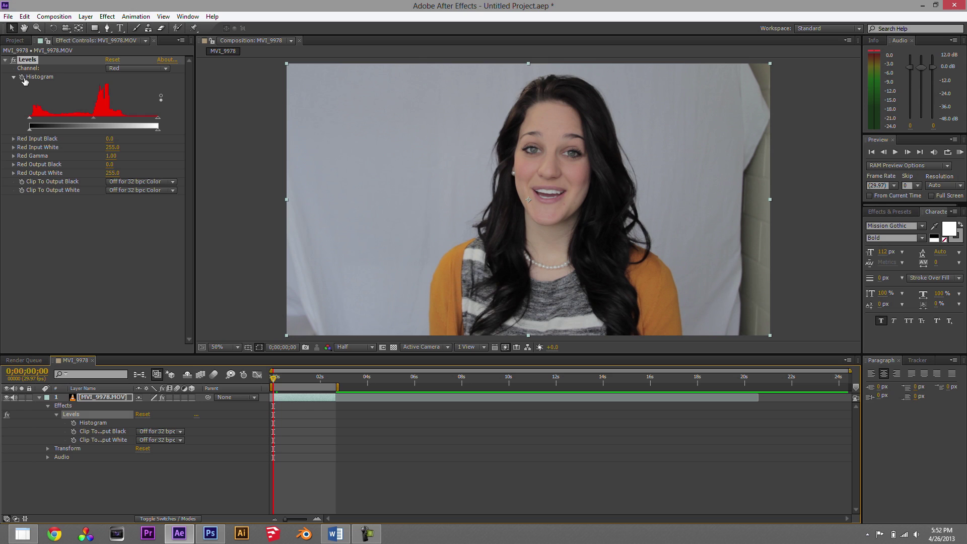
{"action": "left_click", "coordinate": [22, 79]}
{"action": "left_click", "coordinate": [22, 78]}
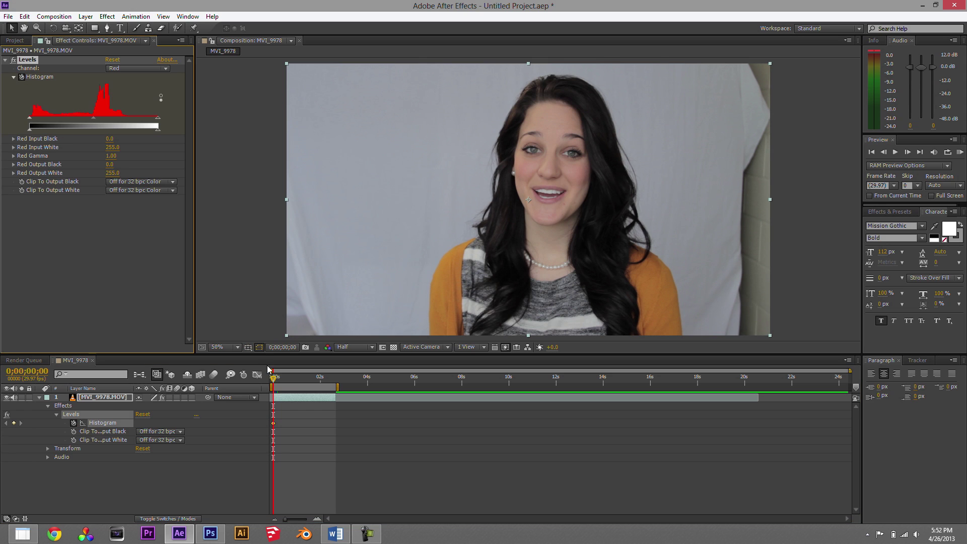
Keyframe Red Input Black at 65.0 at 0;00;01;17 and preview the color change from the start
{"action": "left_click_drag", "start_coordinate": [273, 379], "coordinate": [310, 378]}
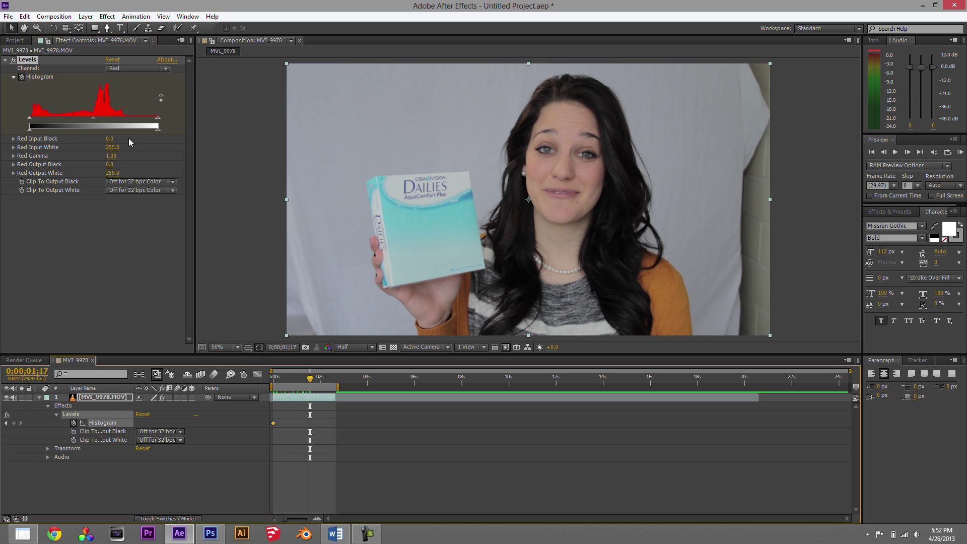
{"action": "left_click_drag", "start_coordinate": [29, 122], "coordinate": [62, 125]}
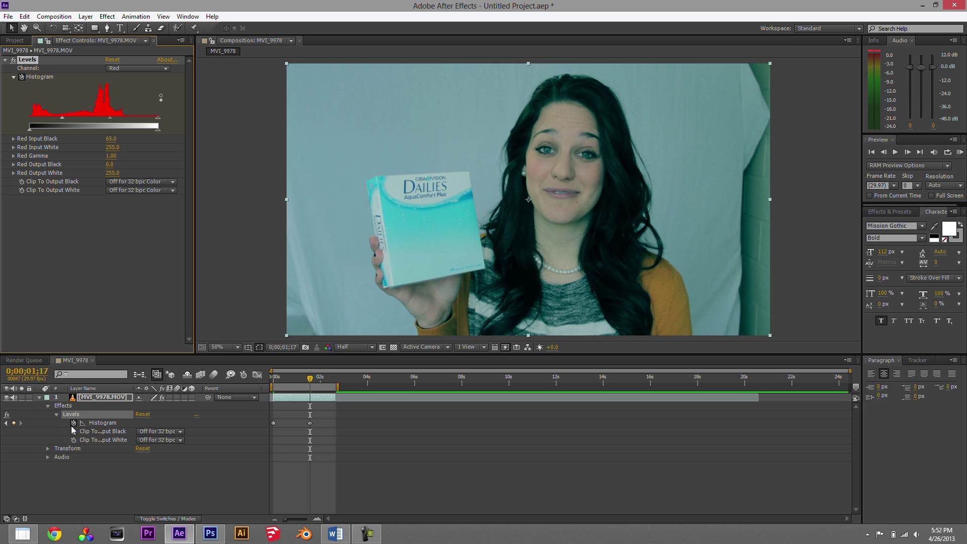
{"action": "left_click_drag", "start_coordinate": [312, 380], "coordinate": [269, 376]}
{"action": "key", "text": "space"}
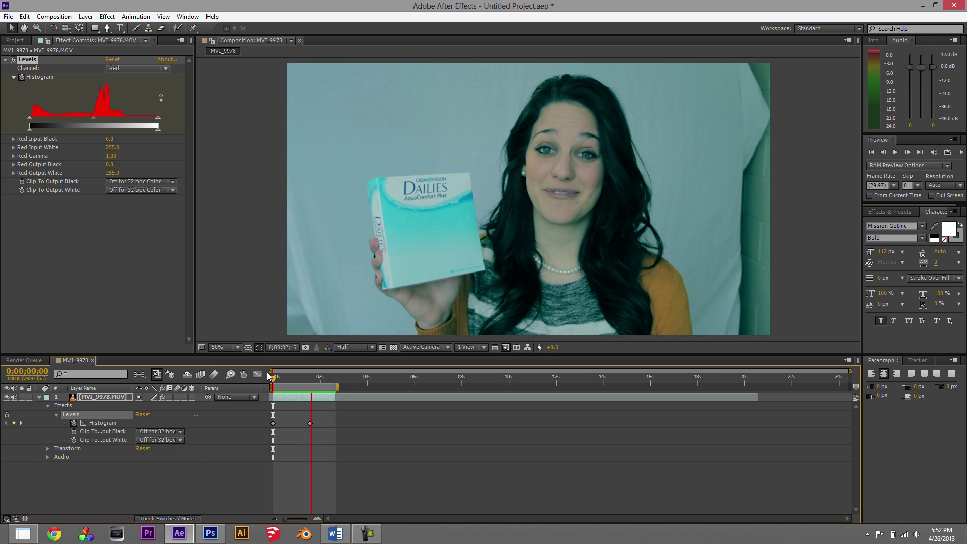
{"action": "key", "text": "space"}
Apply Easy Ease to both Histogram keyframes
{"action": "left_click_drag", "start_coordinate": [288, 377], "coordinate": [312, 385]}
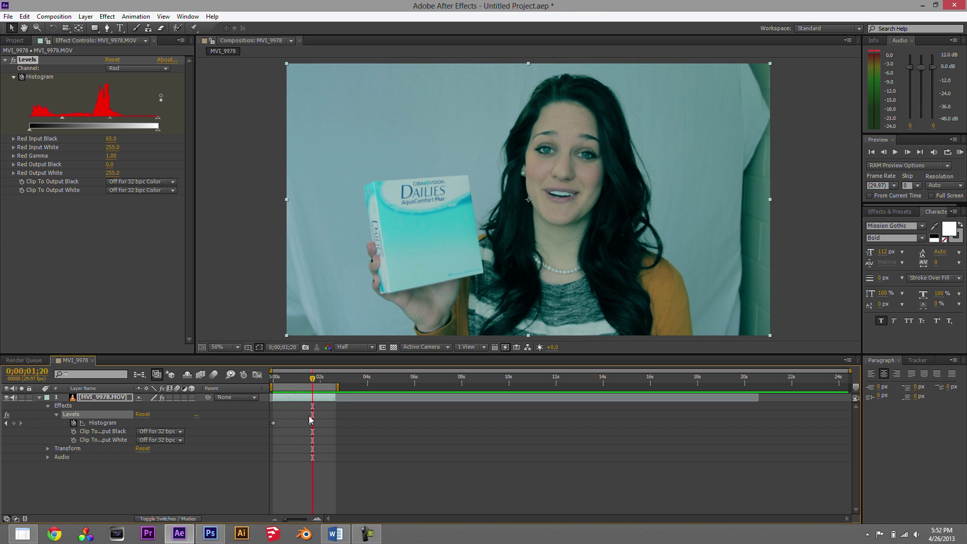
{"action": "left_click_drag", "start_coordinate": [325, 427], "coordinate": [263, 421]}
{"action": "right_click", "coordinate": [310, 422]}
{"action": "mouse_move", "coordinate": [347, 419]}
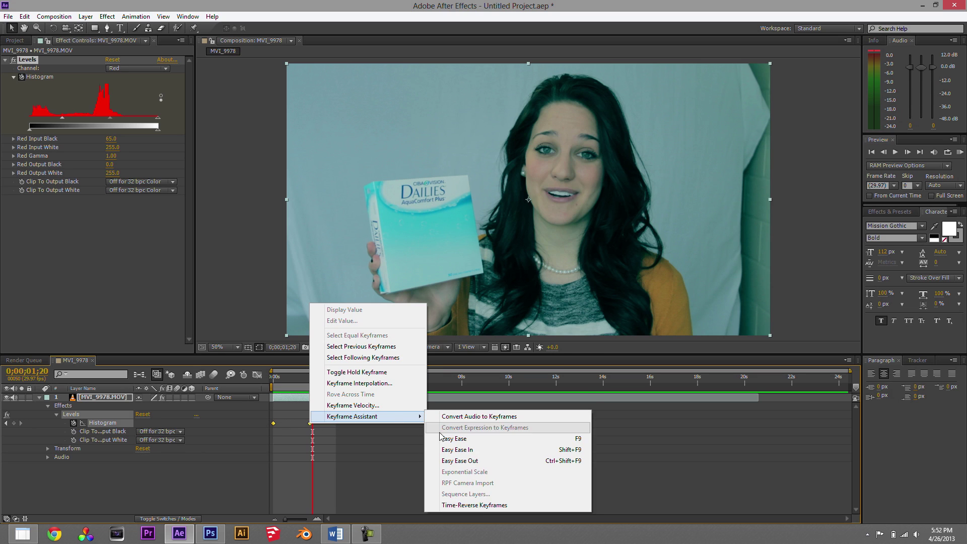
{"action": "left_click", "coordinate": [456, 438]}
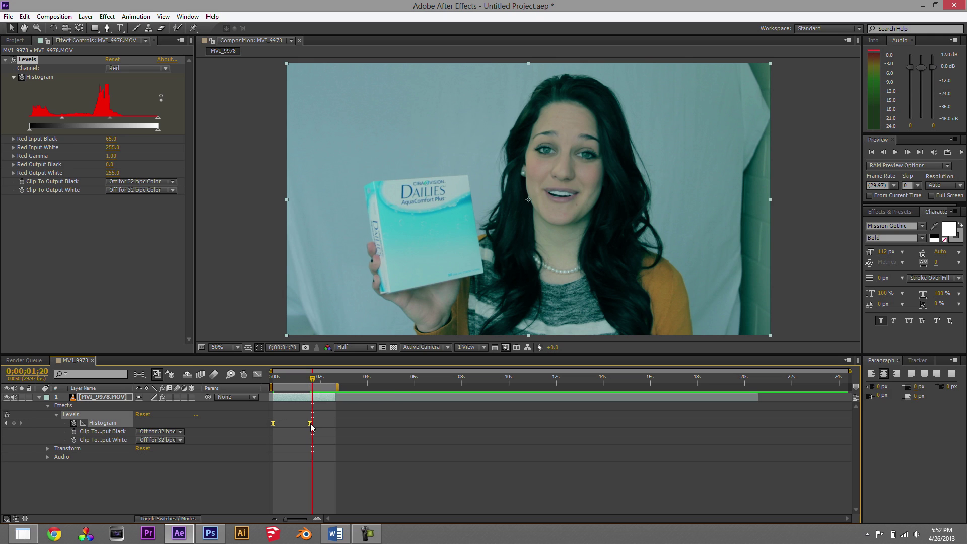
Shift both Histogram keyframes about 9 frames later, preview the result, and place the current time at 0;00;01;26
{"action": "left_click_drag", "start_coordinate": [311, 426], "coordinate": [318, 427]}
{"action": "key", "text": "KP_0"}
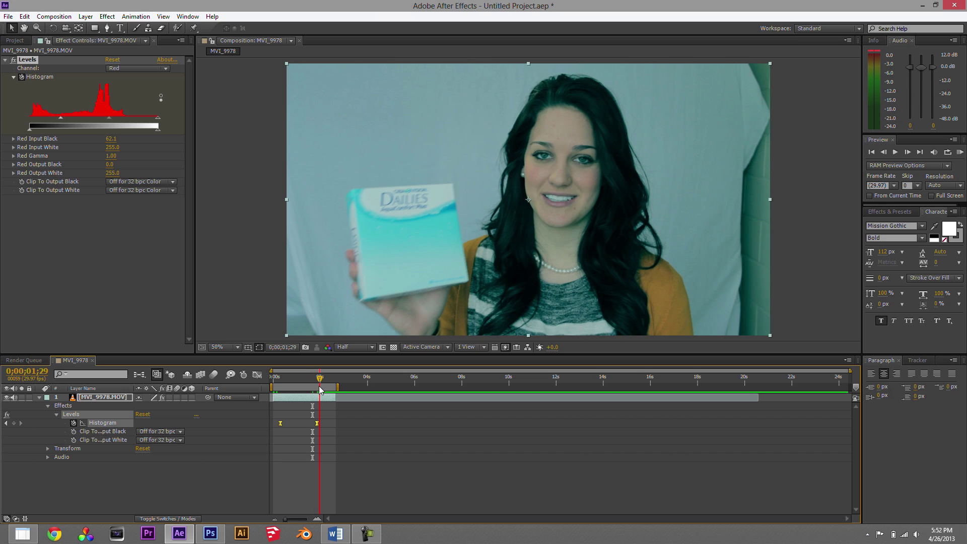
{"action": "left_click", "coordinate": [317, 392]}
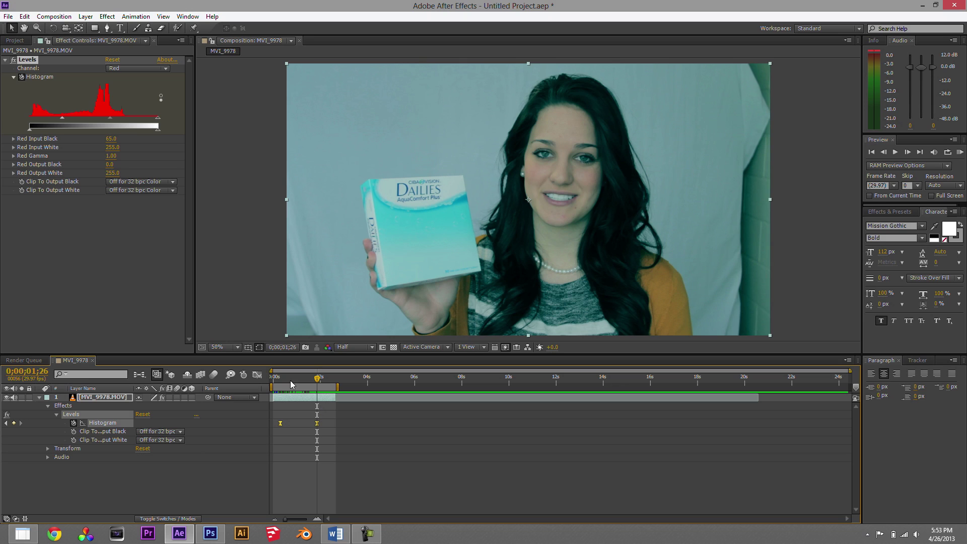
{"action": "left_click", "coordinate": [107, 17]}
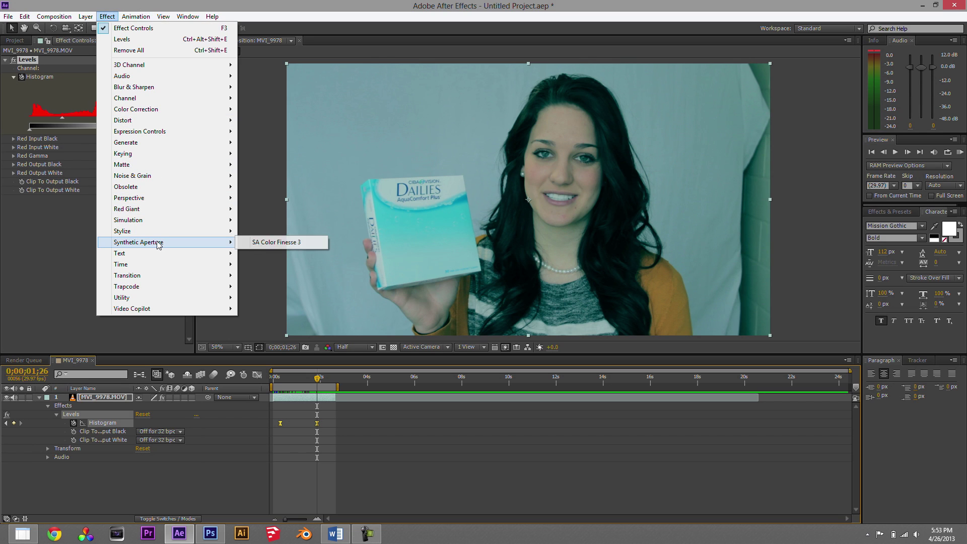
{"action": "mouse_move", "coordinate": [162, 98]}
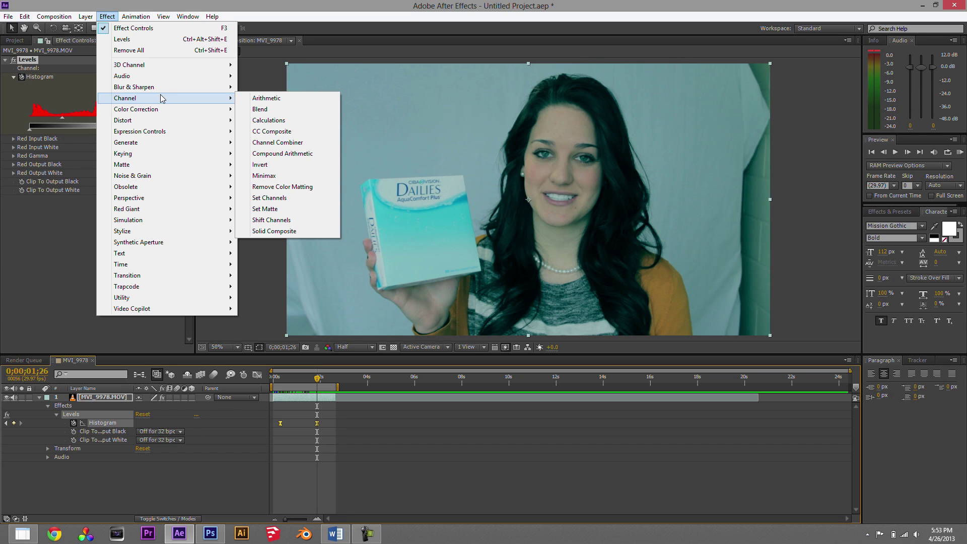
{"action": "left_click", "coordinate": [311, 384]}
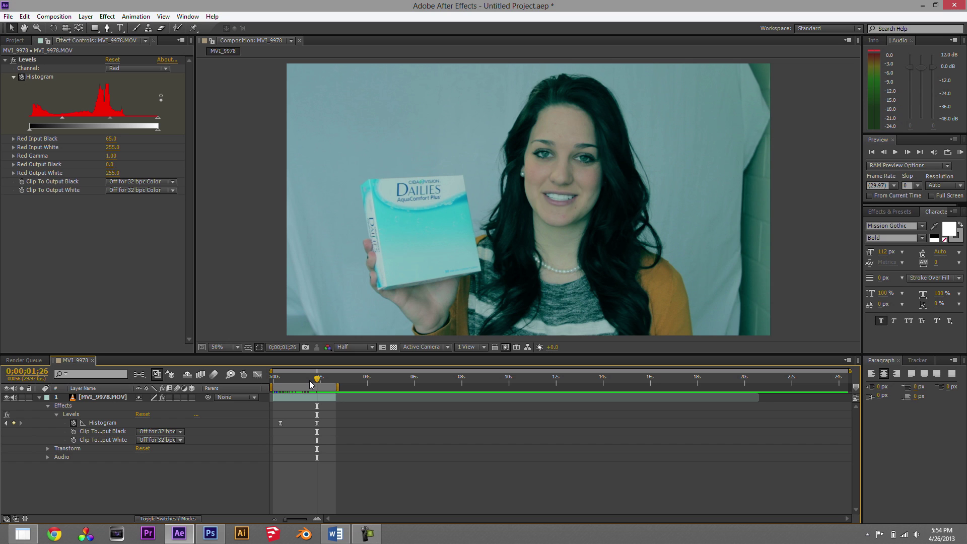
{"action": "left_click_drag", "start_coordinate": [311, 384], "coordinate": [317, 384]}
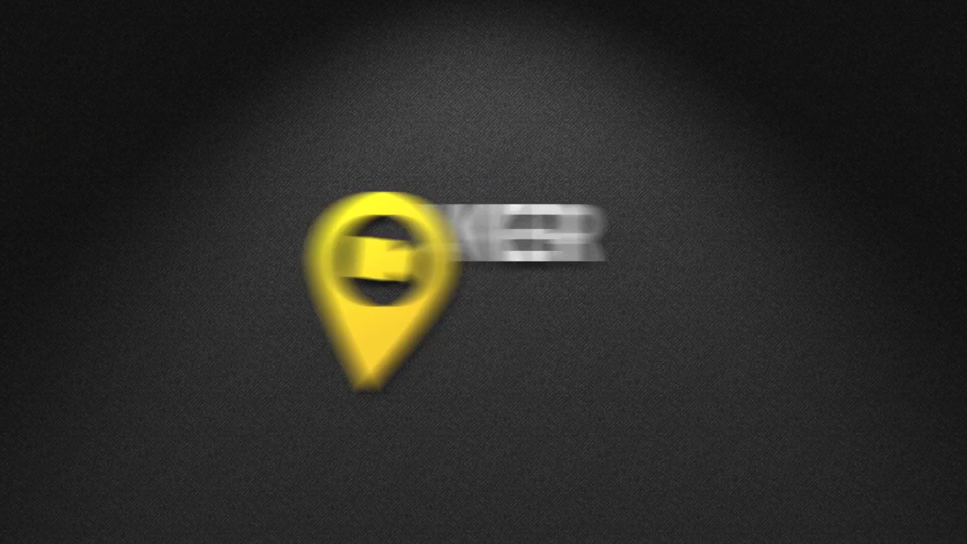